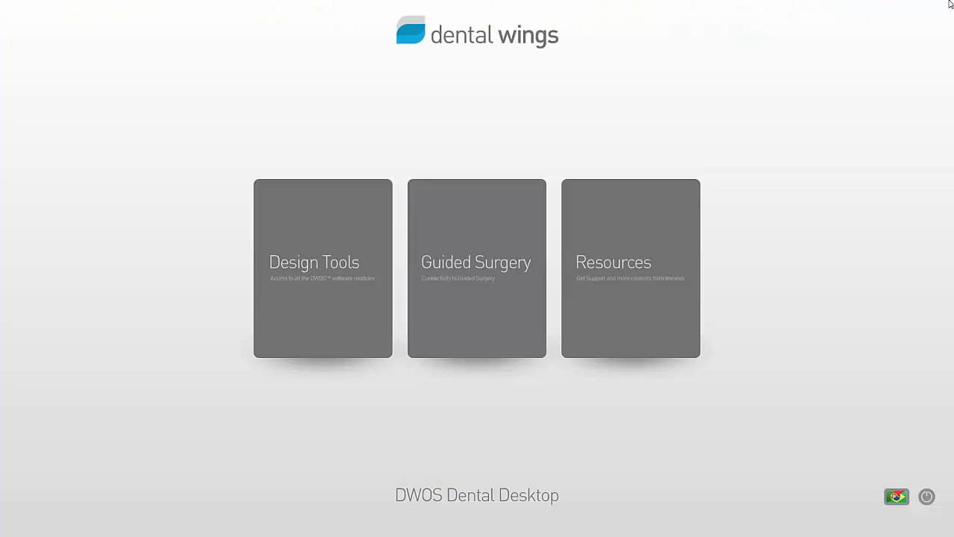
Step: Launch DW Client from Design Tools and log in with the username and password
click(356, 199)
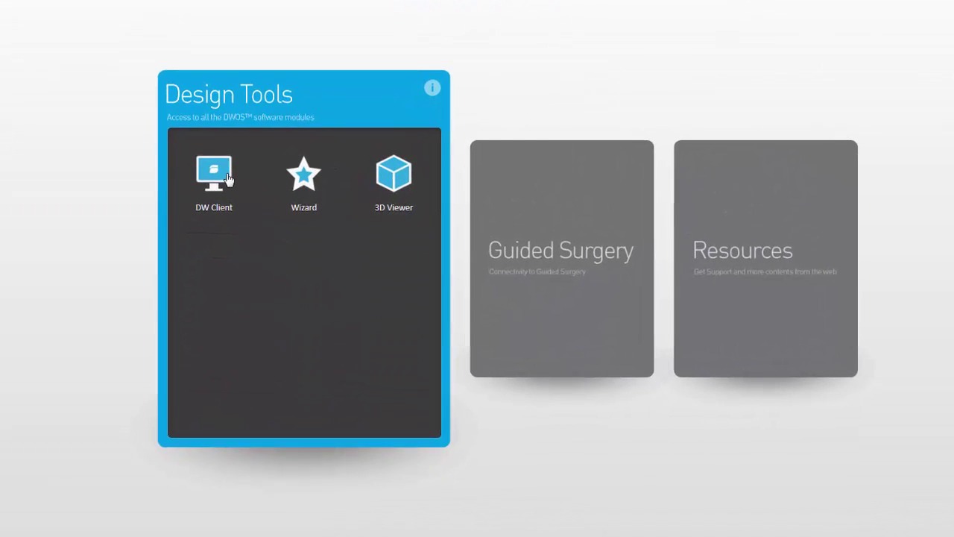
click(214, 175)
text(adm)
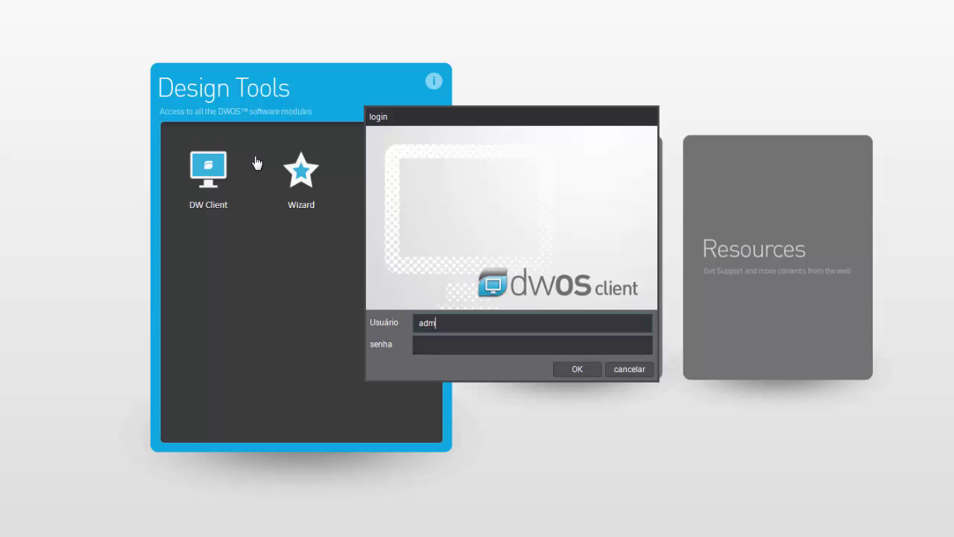
key(Tab)
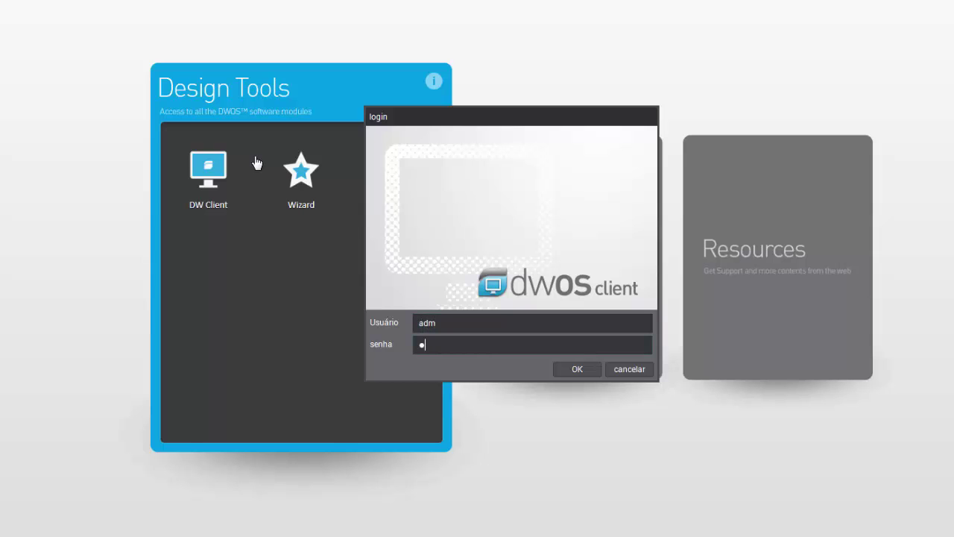
key(Return)
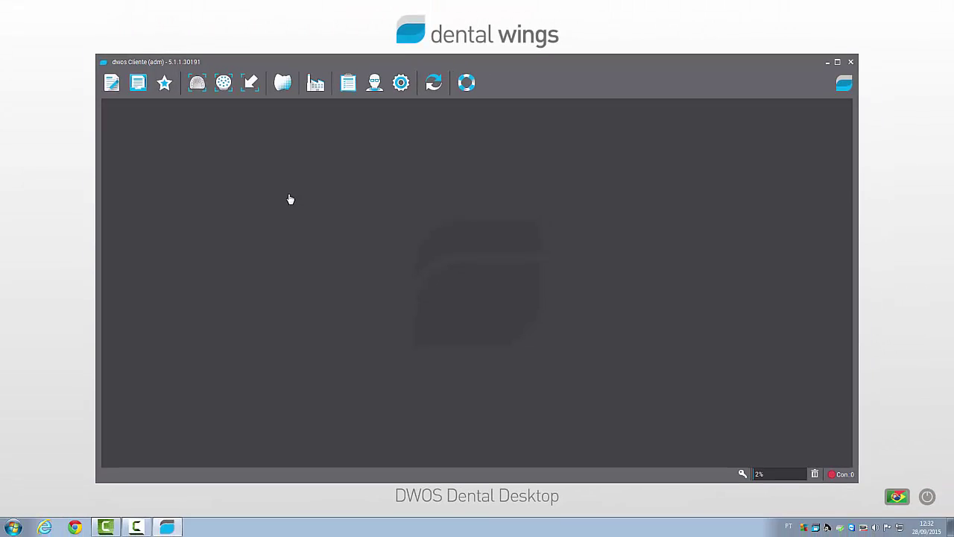
Step: Maximize the window, start a new order and fill in the suggested dentist and patient
click(838, 64)
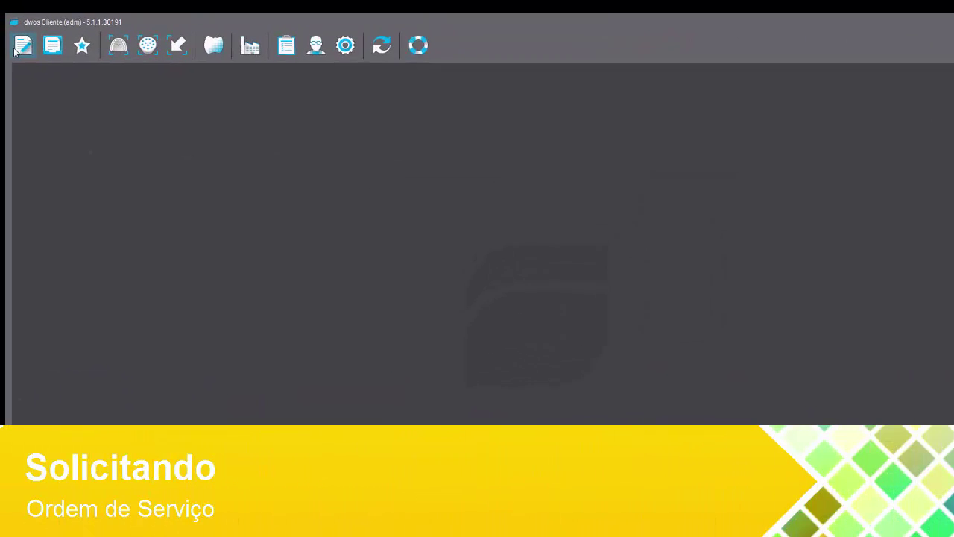
click(21, 60)
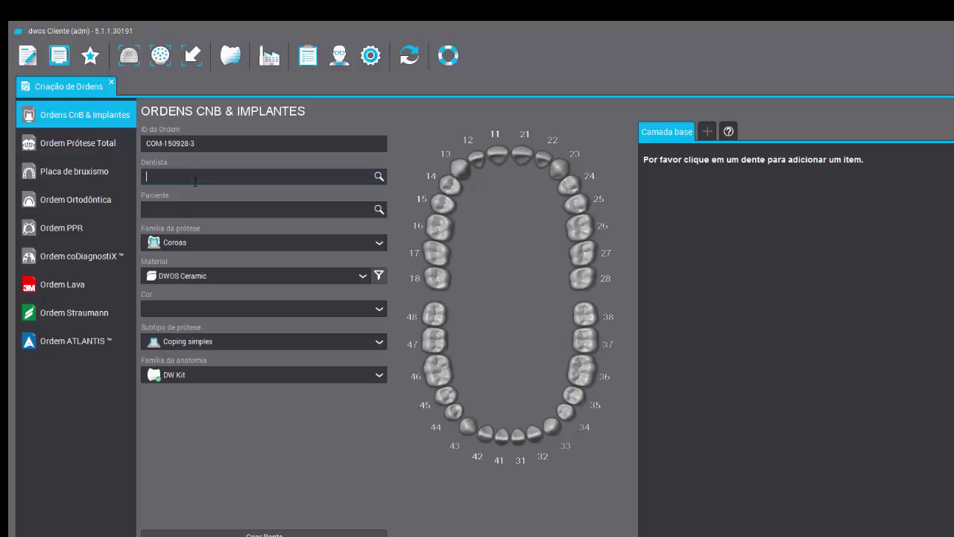
text(joão)
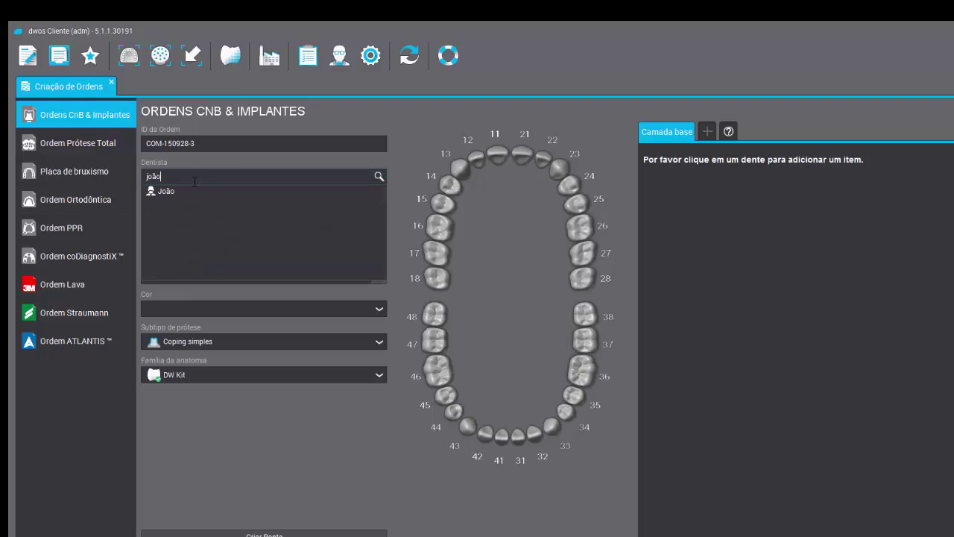
click(188, 191)
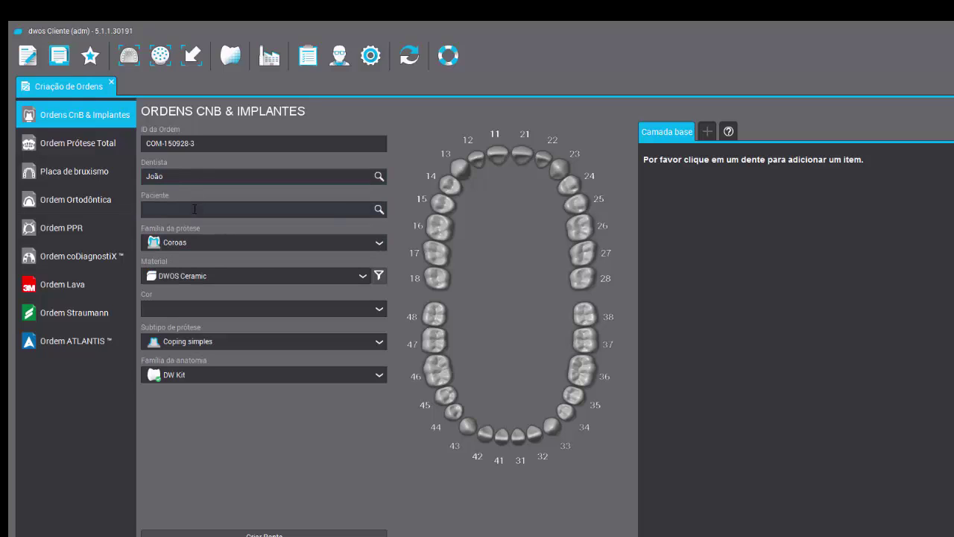
click(193, 208)
text(F)
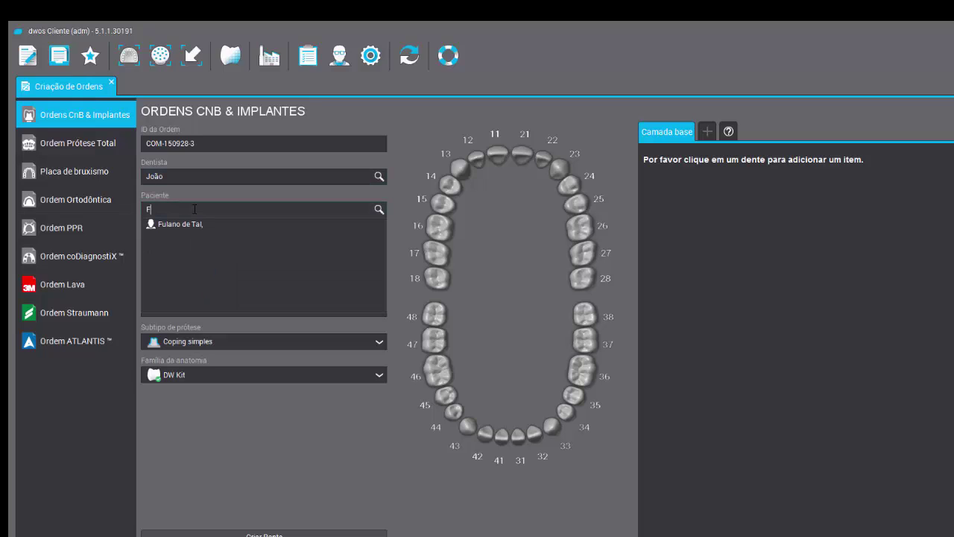
click(191, 224)
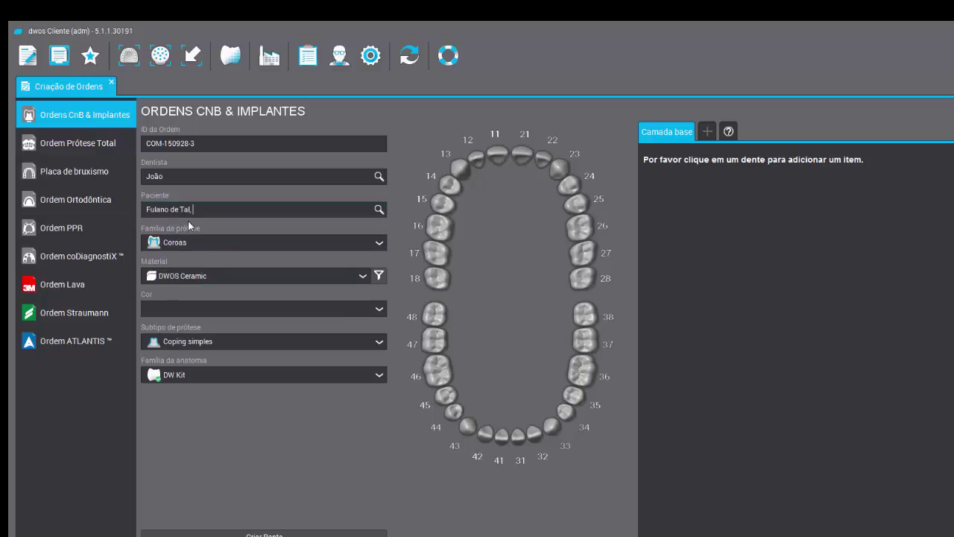
Step: Set the subtype to Coping Clínico and add tooth 11 to the order
click(297, 336)
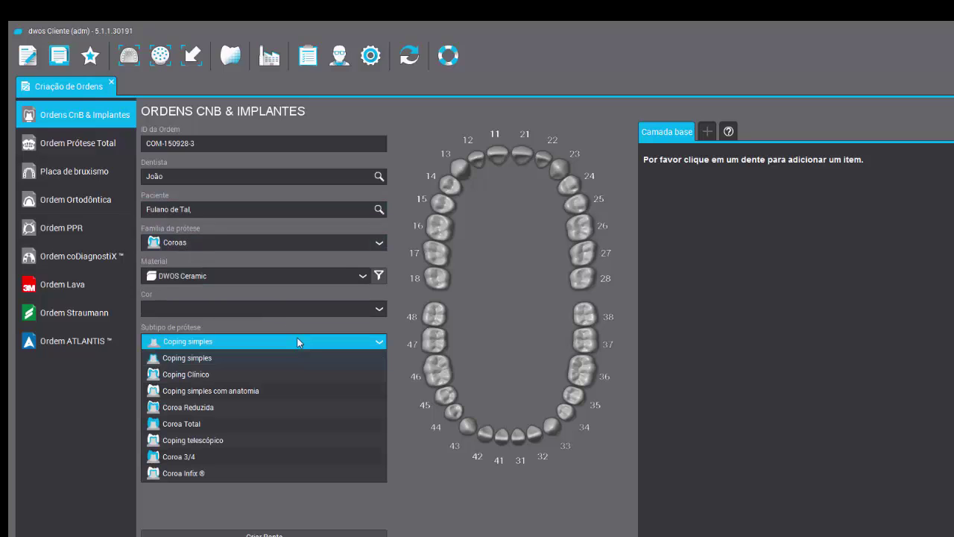
click(222, 377)
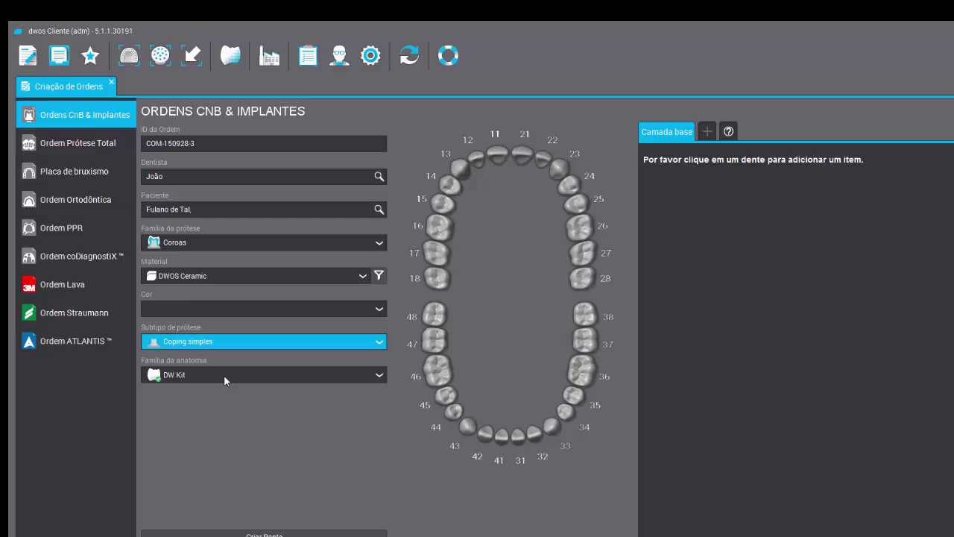
click(496, 160)
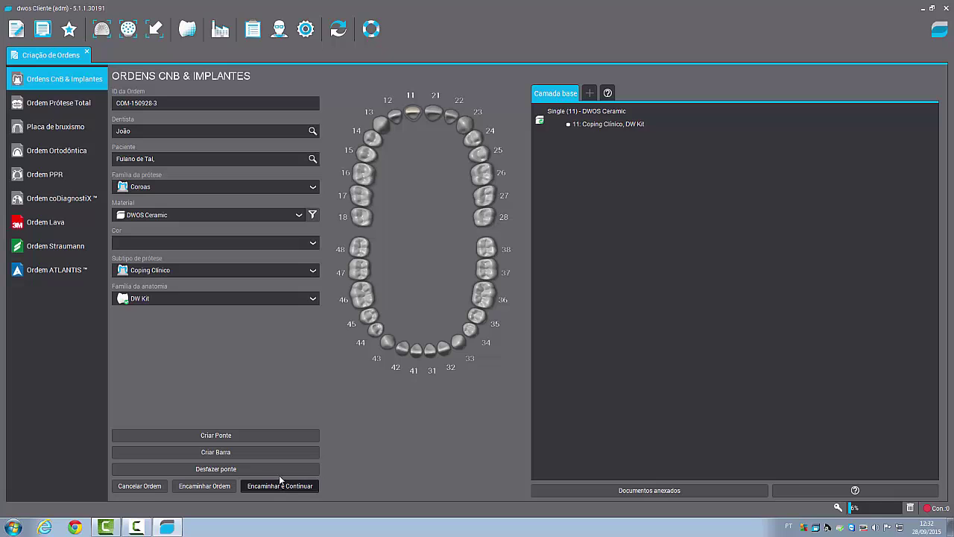
Step: Submit the order and require antagonist data, scanned as a model with occlusion key
click(279, 481)
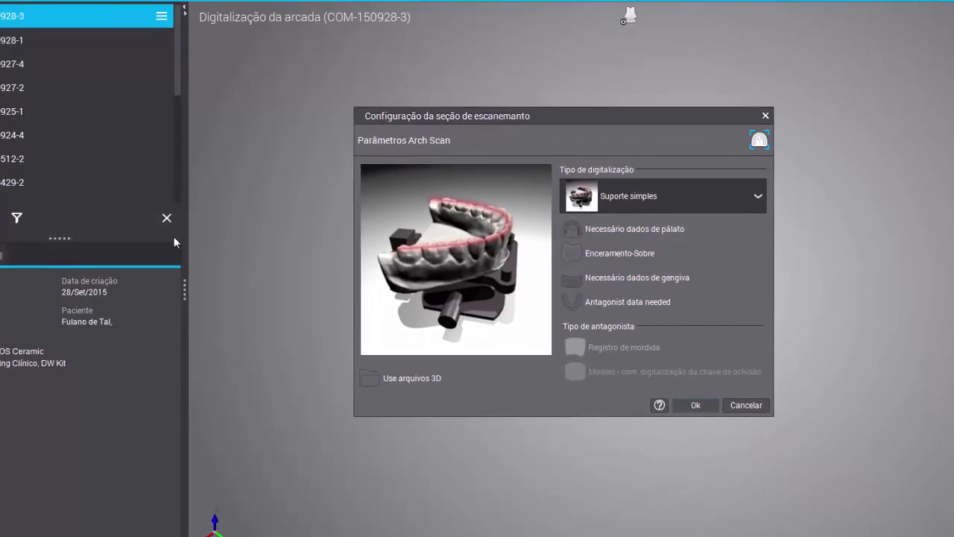
click(596, 304)
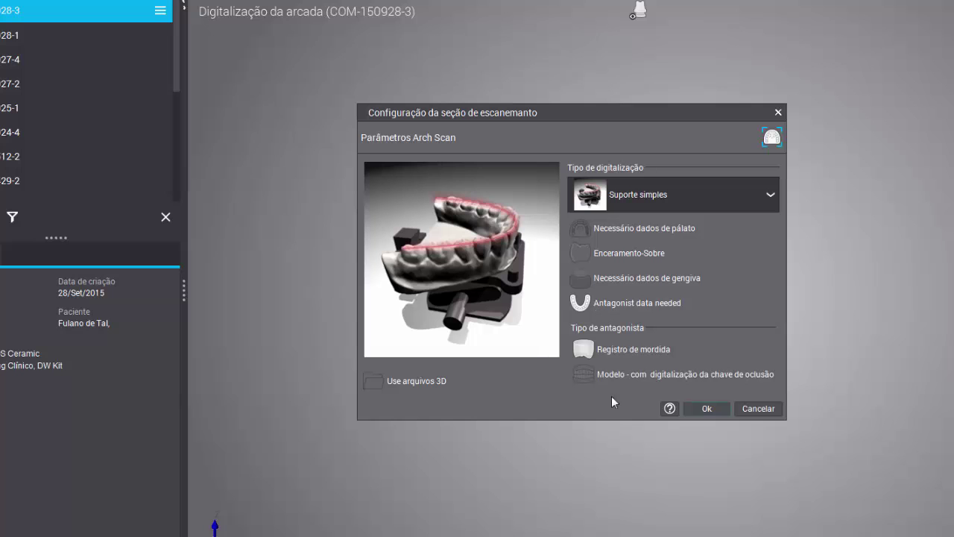
click(611, 372)
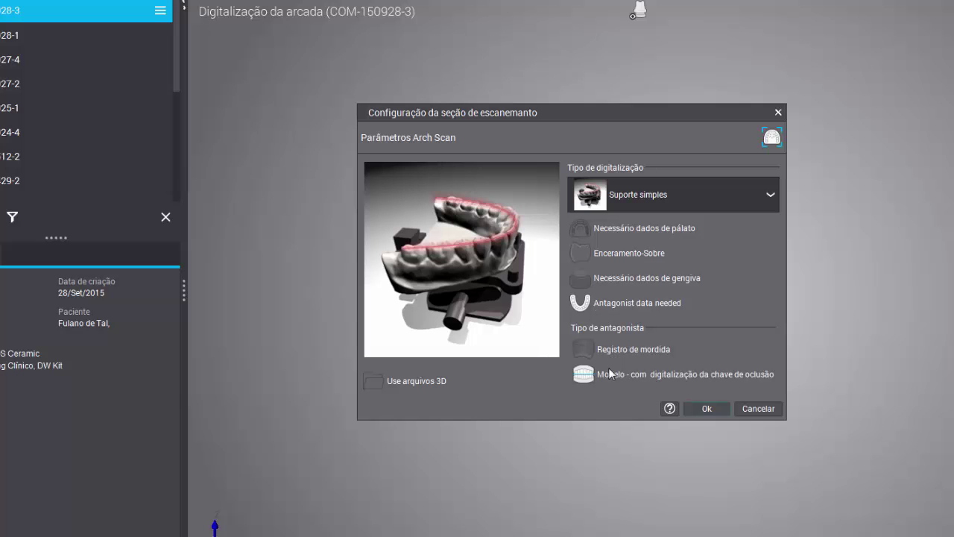
click(709, 408)
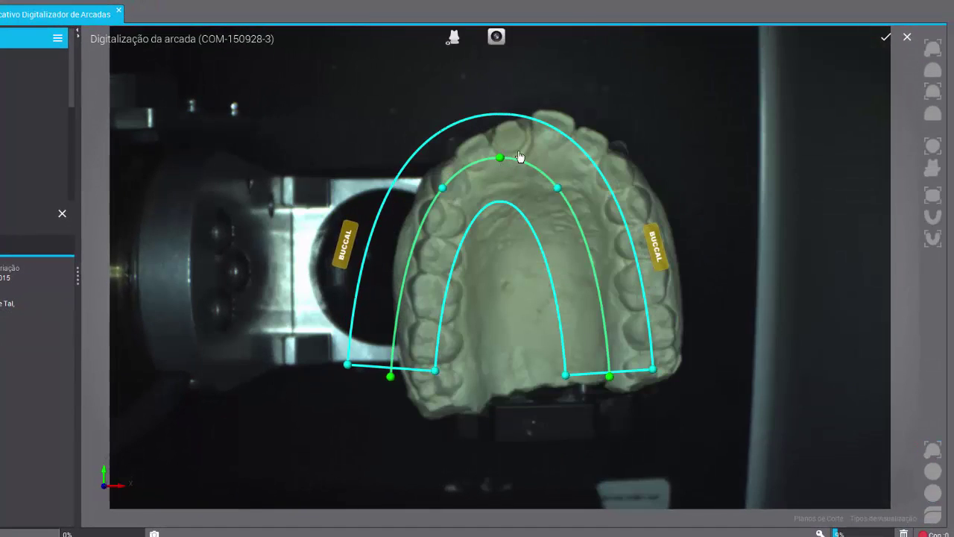
Step: Move the arch outline and adjust its left and right ends to enclose the plaster model
drag(520, 157, 552, 140)
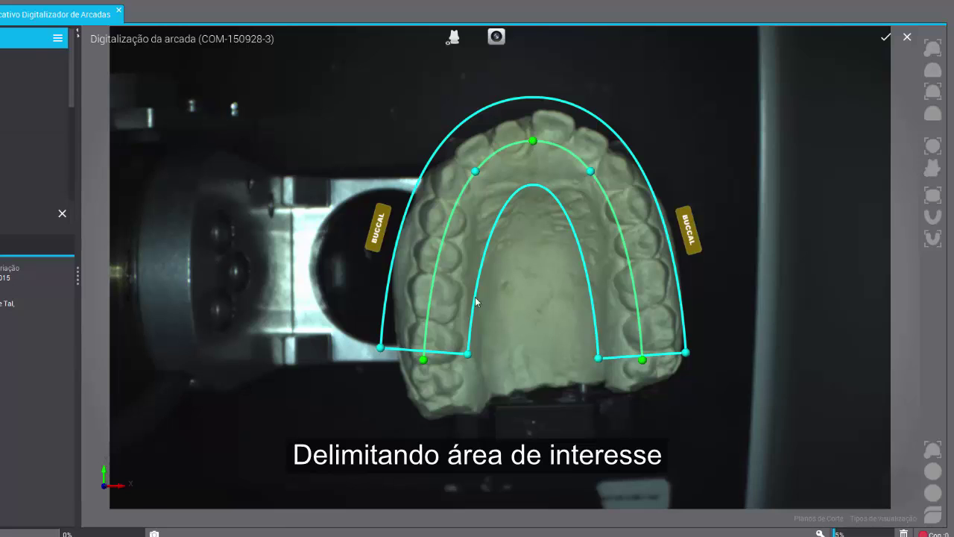
drag(423, 362, 424, 401)
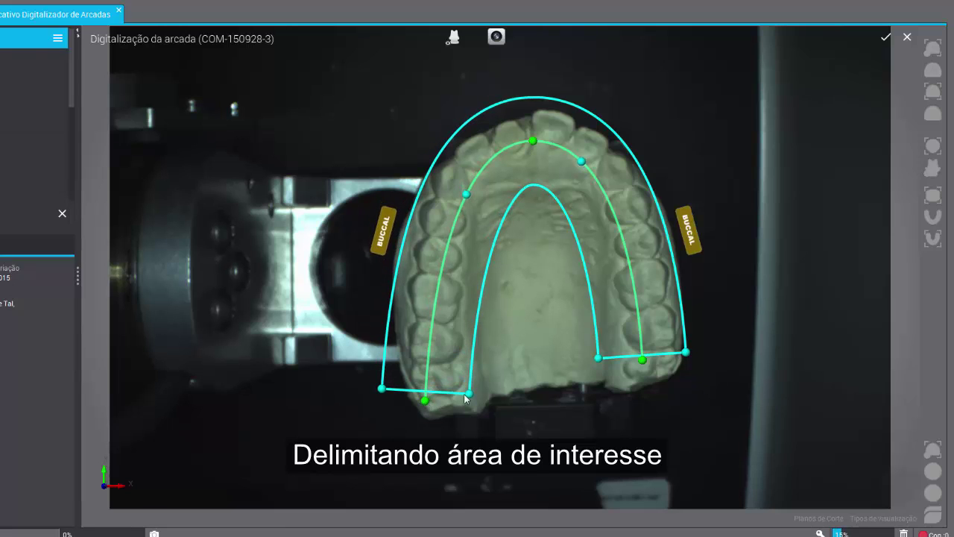
drag(645, 363, 660, 392)
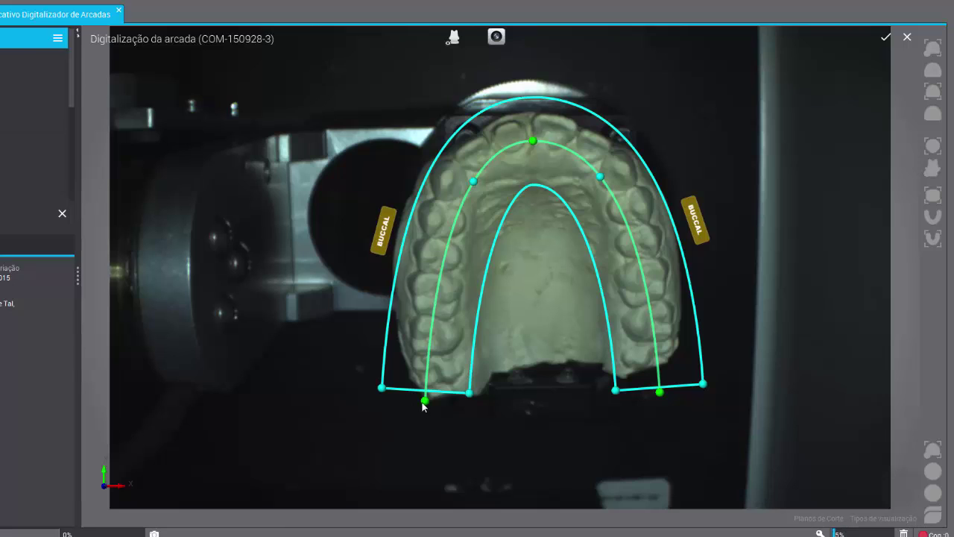
drag(429, 411, 433, 410)
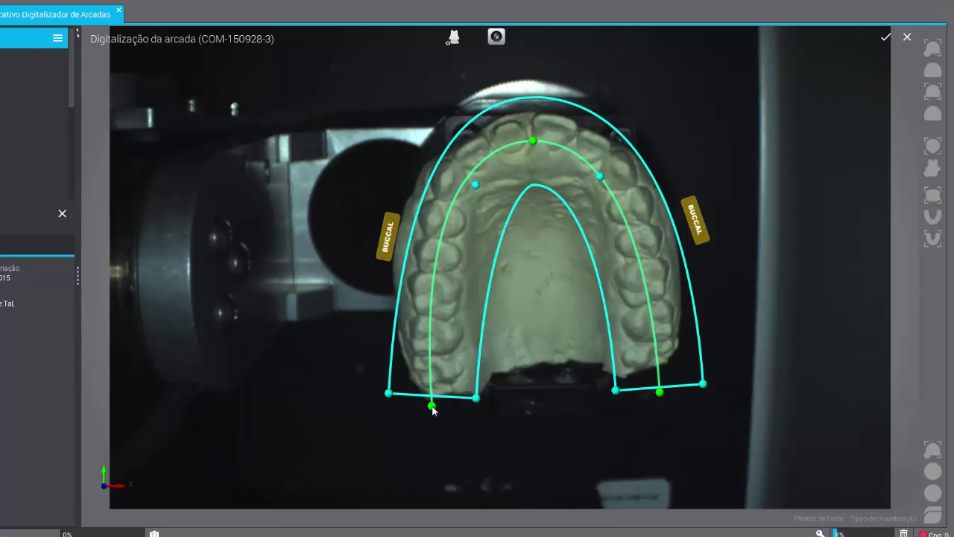
drag(432, 408, 440, 411)
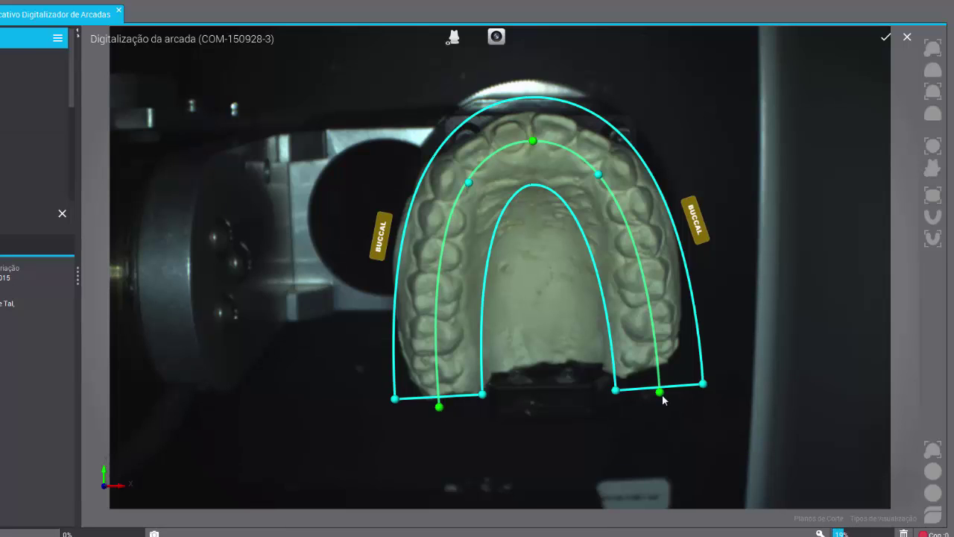
drag(662, 399, 664, 401)
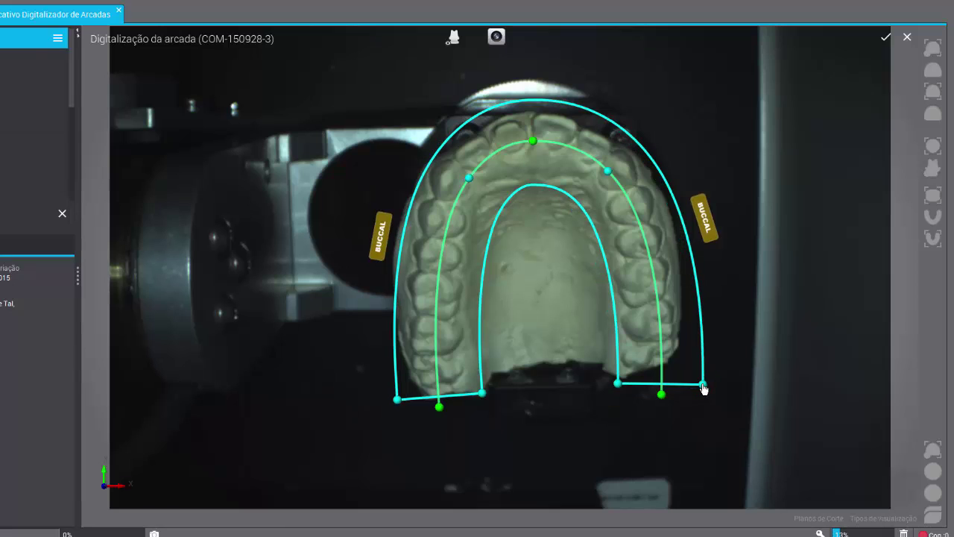
drag(704, 388, 702, 374)
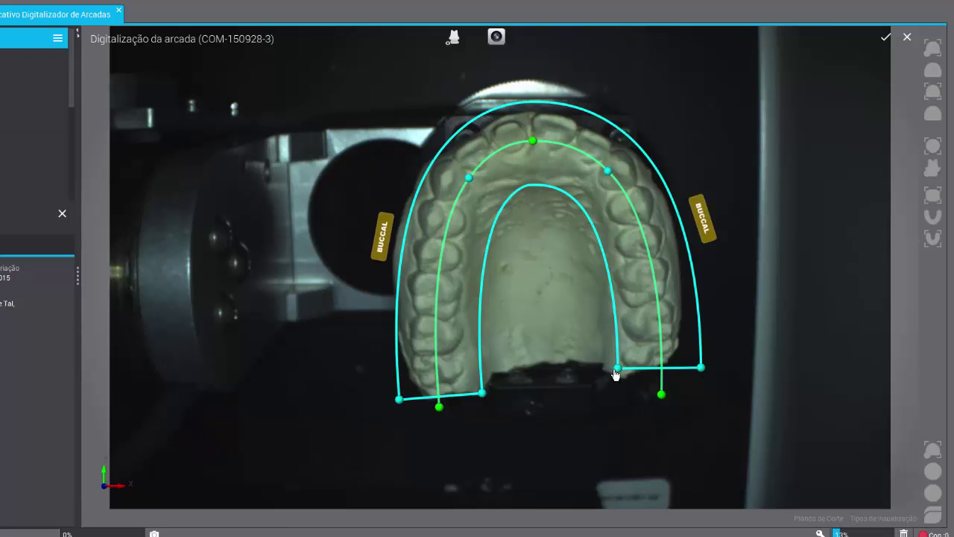
drag(617, 368, 610, 373)
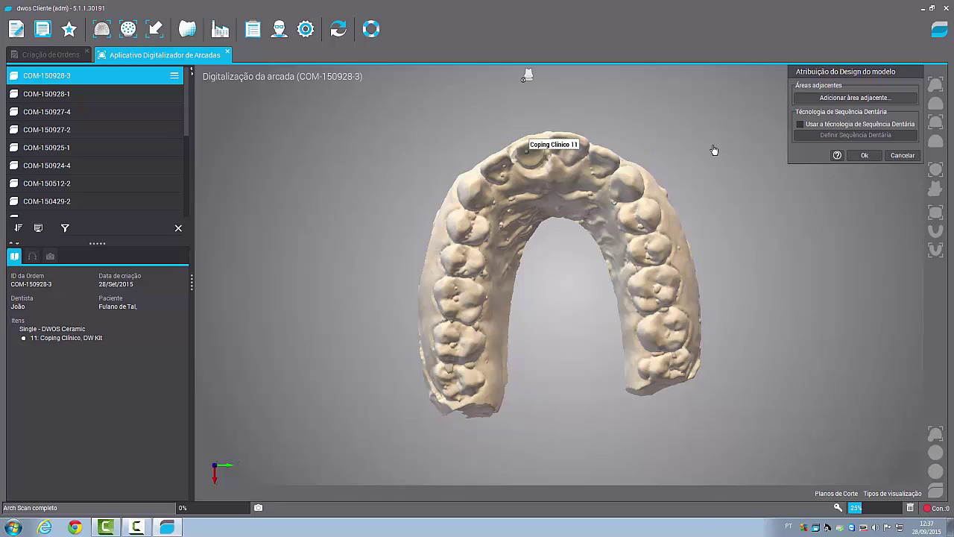
Step: Confirm the model assignment and choose to scan the tooth 11 preparation on the model
click(862, 154)
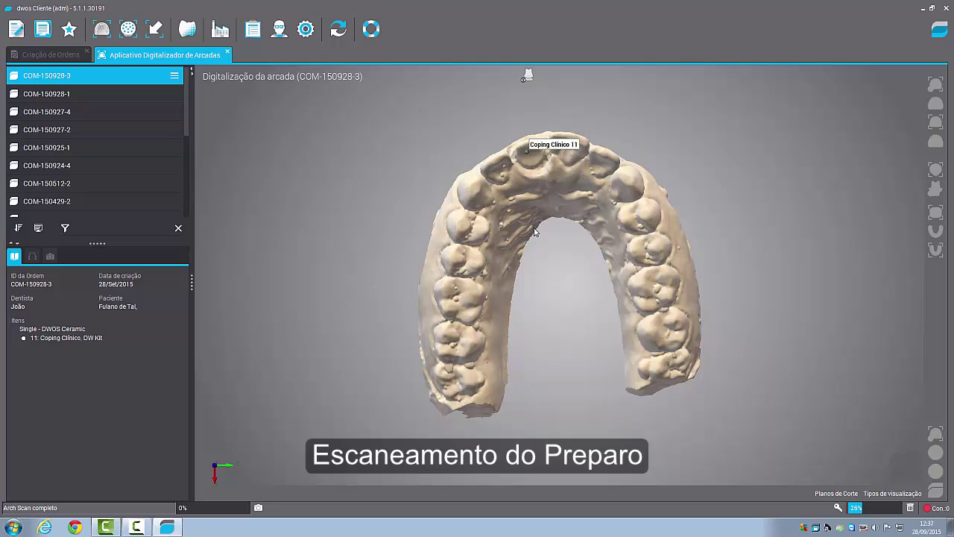
click(530, 166)
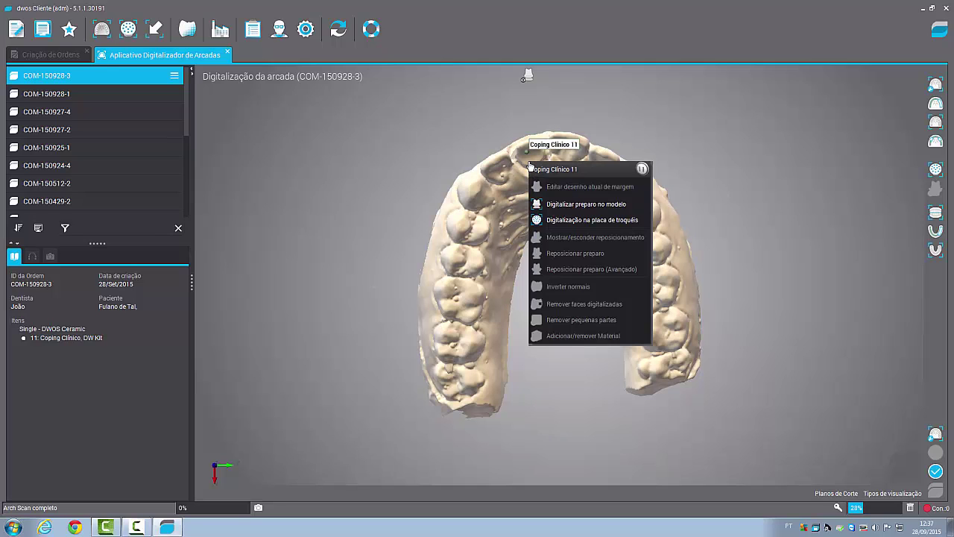
click(573, 205)
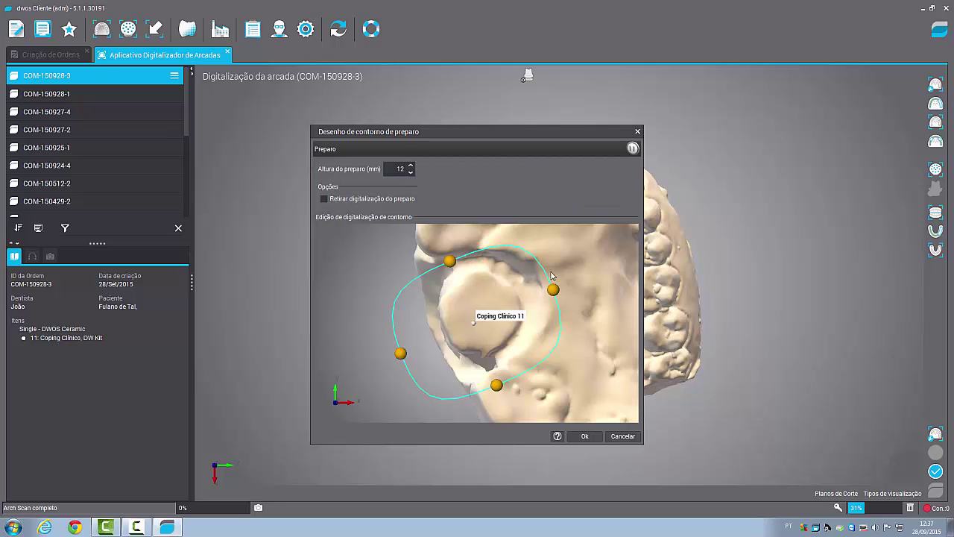
Step: Adjust the top, bottom and left contour points to fit the margin, then confirm
drag(454, 260, 451, 241)
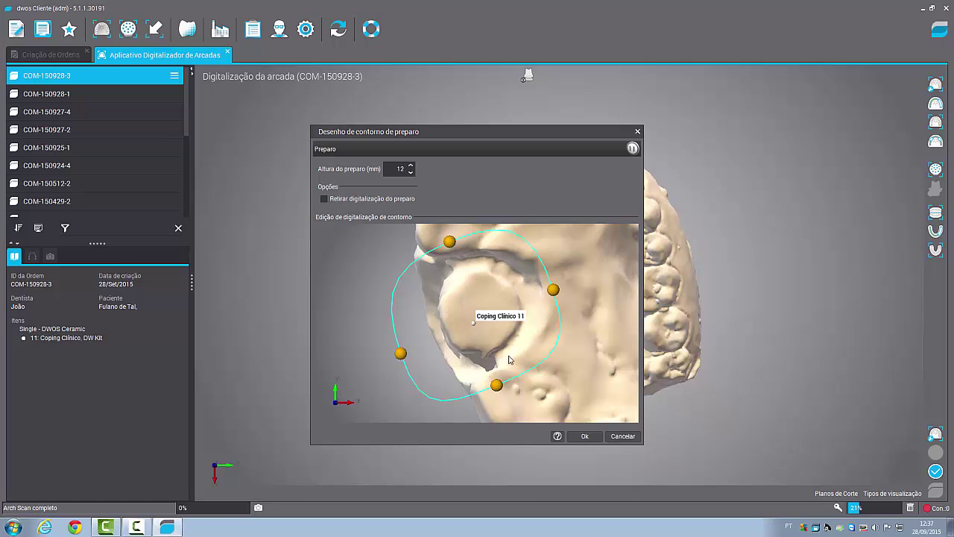
drag(503, 389, 507, 389)
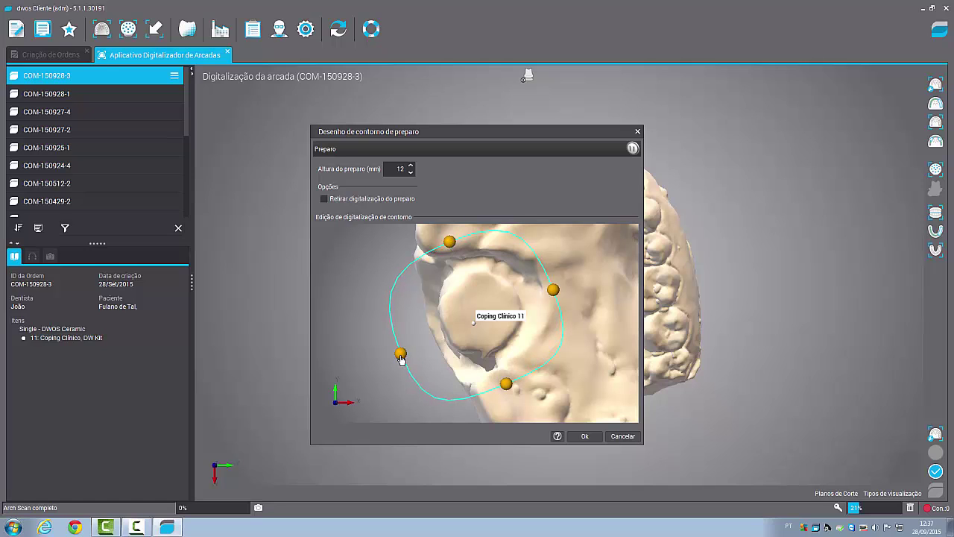
drag(401, 360, 413, 353)
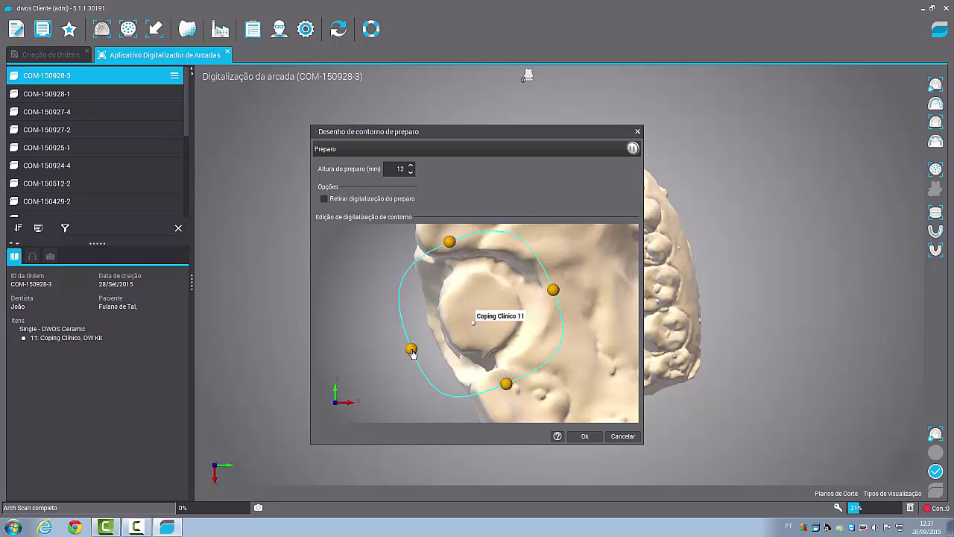
click(587, 436)
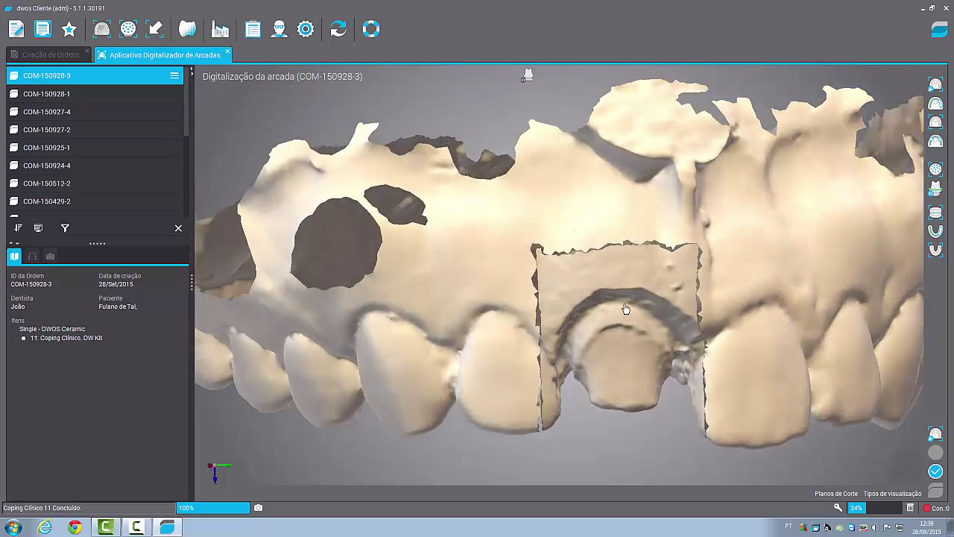
Step: Open Remover faces digitalizadas for Coping Clínico 11 with freehand lasso selection
mouse_move(625, 308)
mouse_down()
mouse_move(496, 430)
mouse_move(659, 277)
mouse_up()
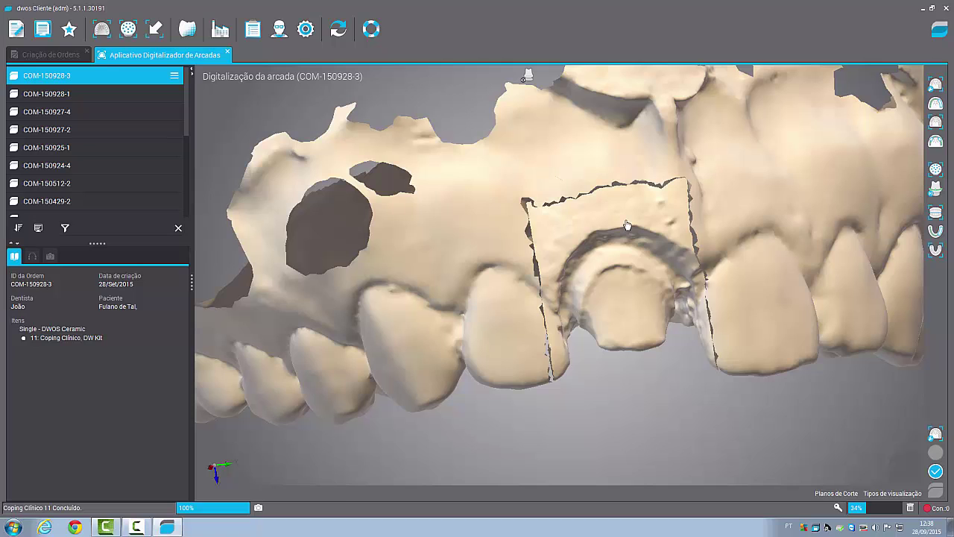
right_click(626, 225)
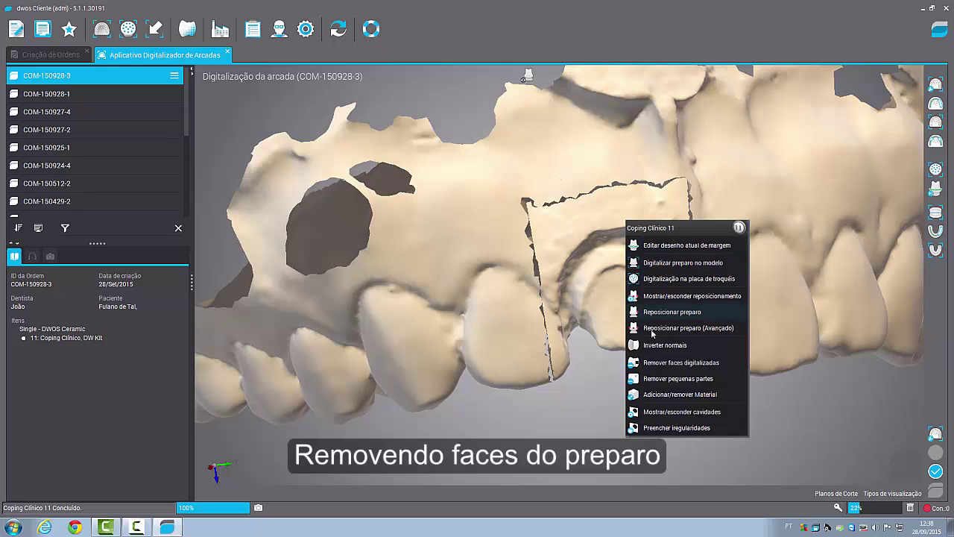
click(657, 365)
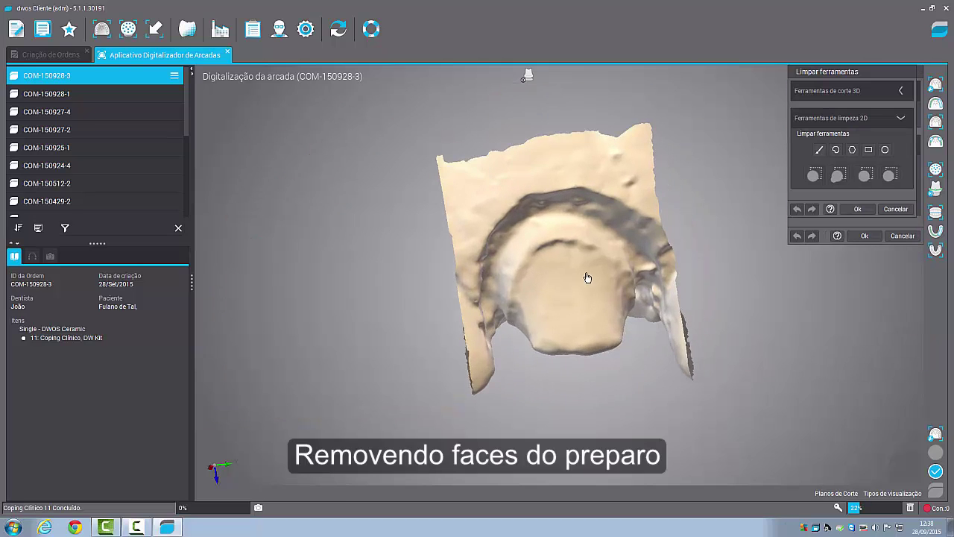
click(832, 151)
Step: Trace a closed lasso around the tooth 11 preparation margin
click(525, 190)
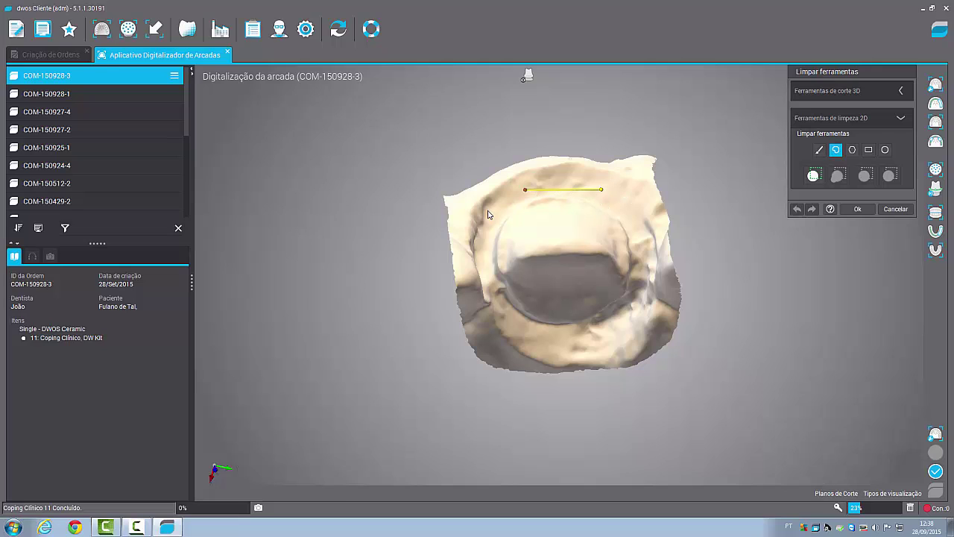
click(487, 210)
click(484, 240)
click(487, 282)
click(543, 327)
click(589, 334)
click(623, 314)
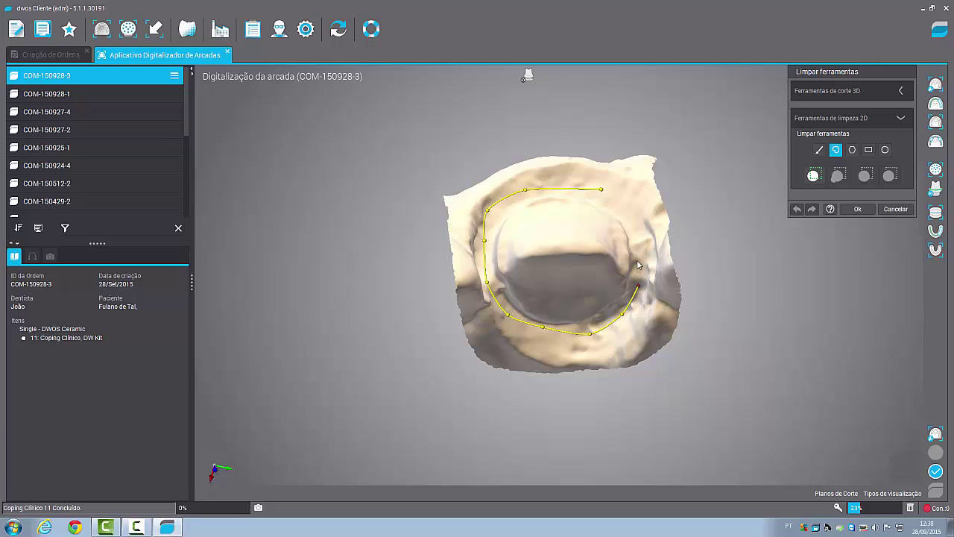
click(640, 254)
click(638, 226)
click(624, 207)
click(604, 193)
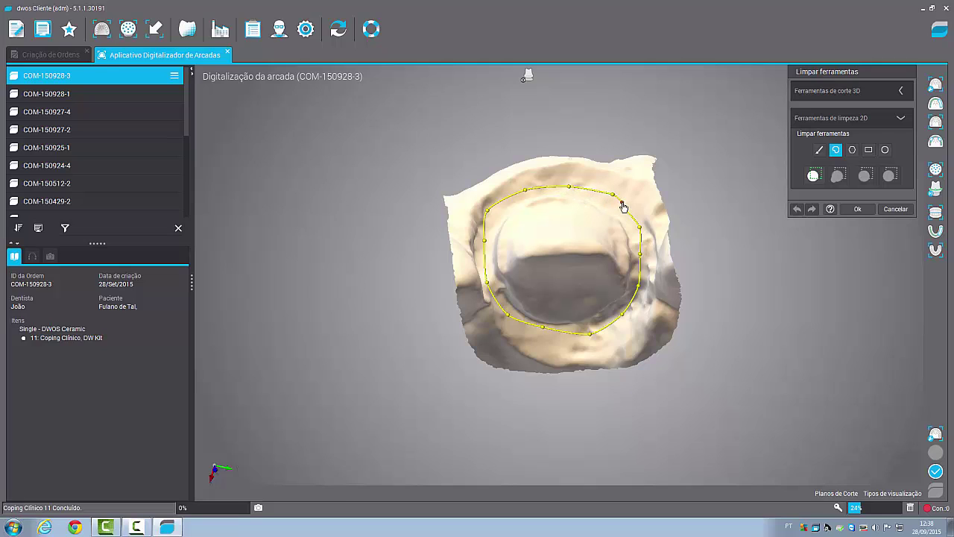
drag(543, 331, 540, 339)
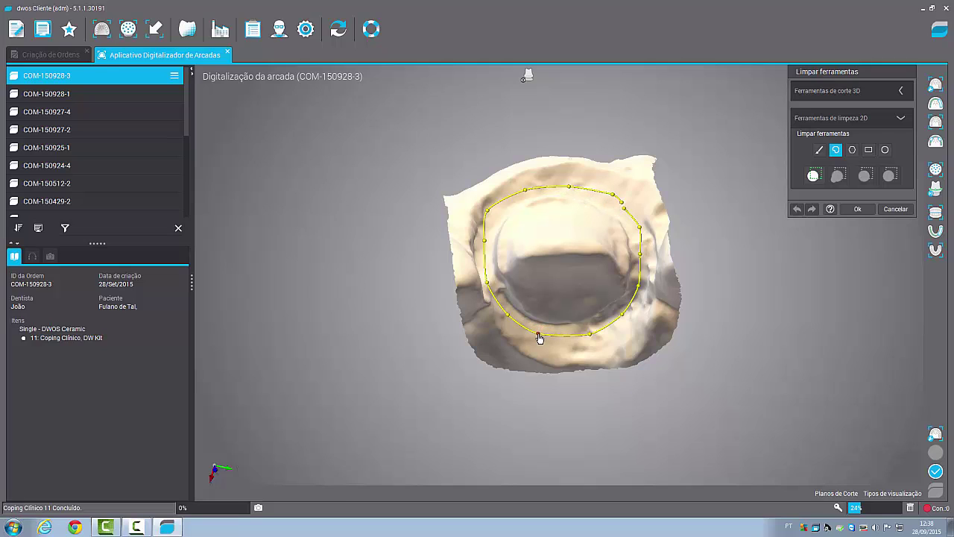
Step: Select inside the lasso and keep only that region, trimming away the rest
click(815, 175)
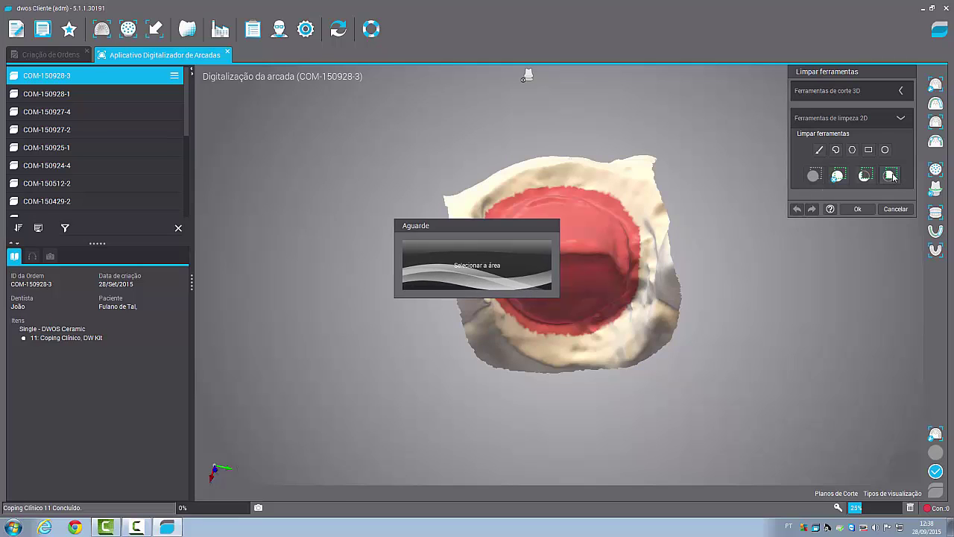
click(891, 176)
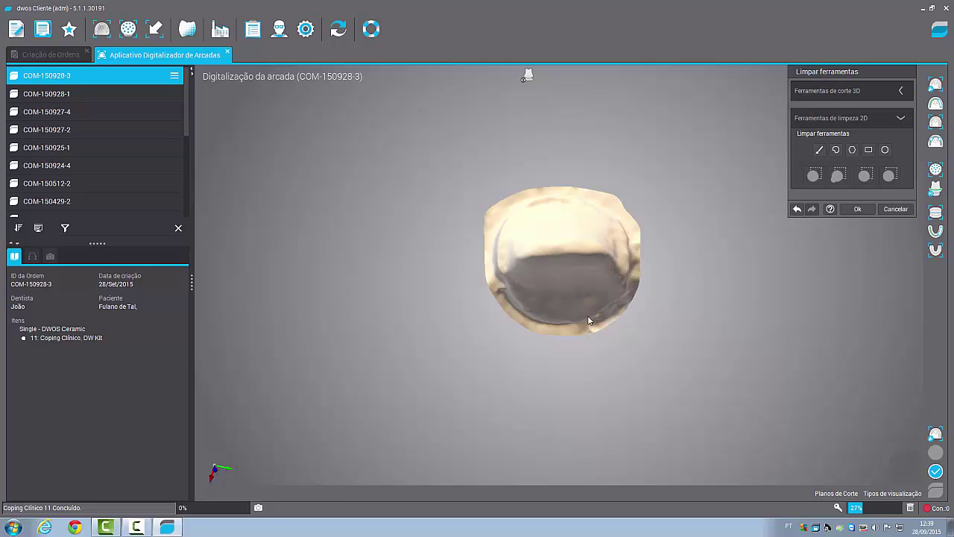
mouse_move(587, 315)
mouse_down()
mouse_move(571, 171)
mouse_move(409, 358)
mouse_move(681, 336)
mouse_move(495, 162)
mouse_move(762, 292)
mouse_move(679, 228)
mouse_move(924, 227)
mouse_up()
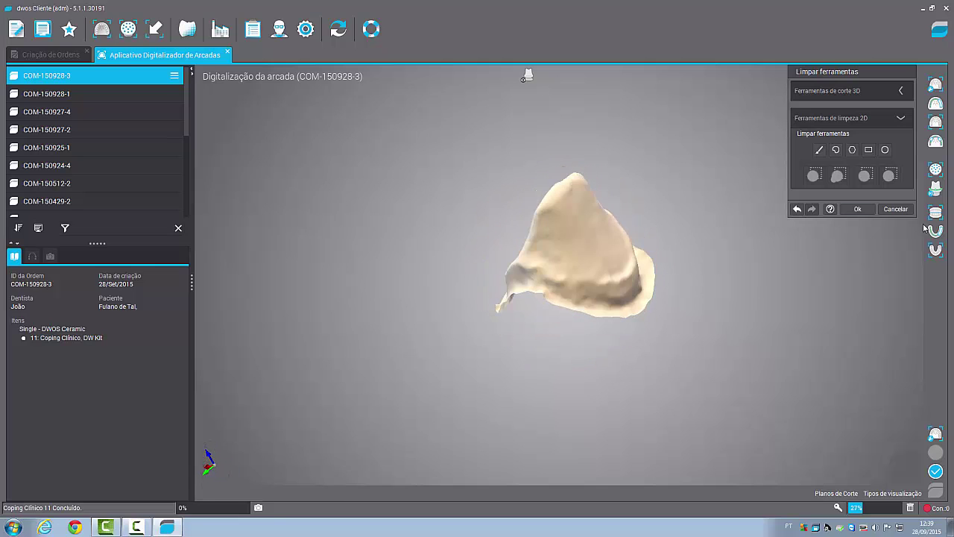
Step: Accept the trimmed preparation and fill irregularities on the Coping Clínico 11 scan
click(857, 209)
scroll(613, 356, up, 2)
mouse_move(582, 255)
mouse_down()
mouse_move(614, 356)
mouse_move(622, 293)
mouse_move(440, 238)
mouse_move(449, 313)
mouse_move(562, 337)
mouse_move(558, 221)
mouse_move(466, 254)
mouse_up()
scroll(491, 276, down, 5)
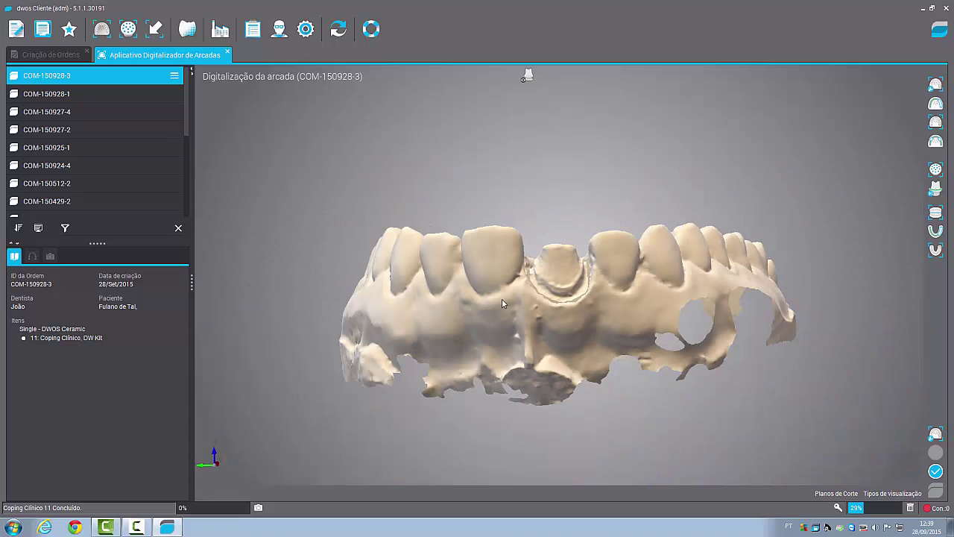
mouse_move(545, 307)
middle_down()
mouse_move(642, 218)
mouse_move(656, 224)
mouse_move(641, 219)
mouse_move(660, 251)
mouse_move(532, 222)
middle_up()
right_click(531, 222)
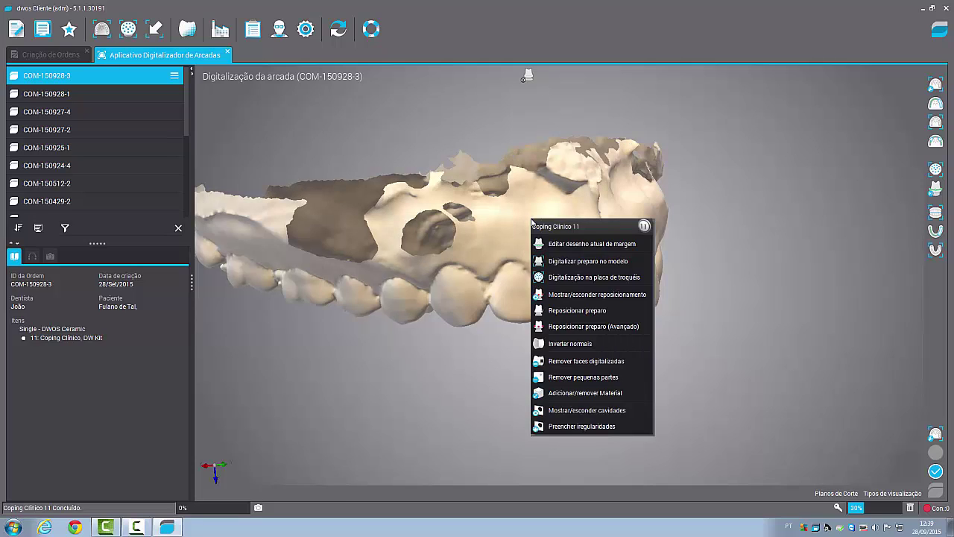
click(576, 425)
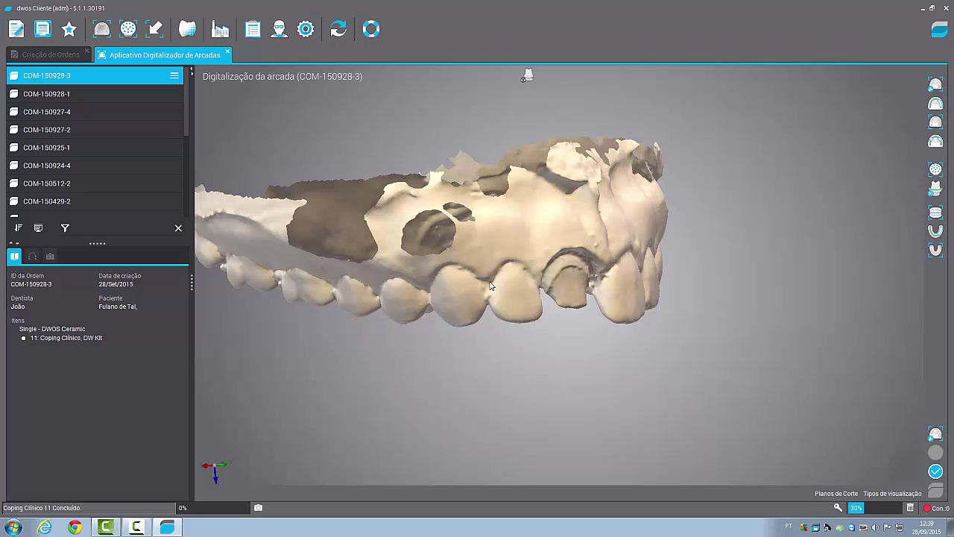
Step: Reopen Remover faces digitalizadas for Coping Clínico 11
mouse_move(502, 255)
middle_down()
mouse_move(387, 242)
mouse_move(738, 250)
mouse_move(649, 252)
middle_up()
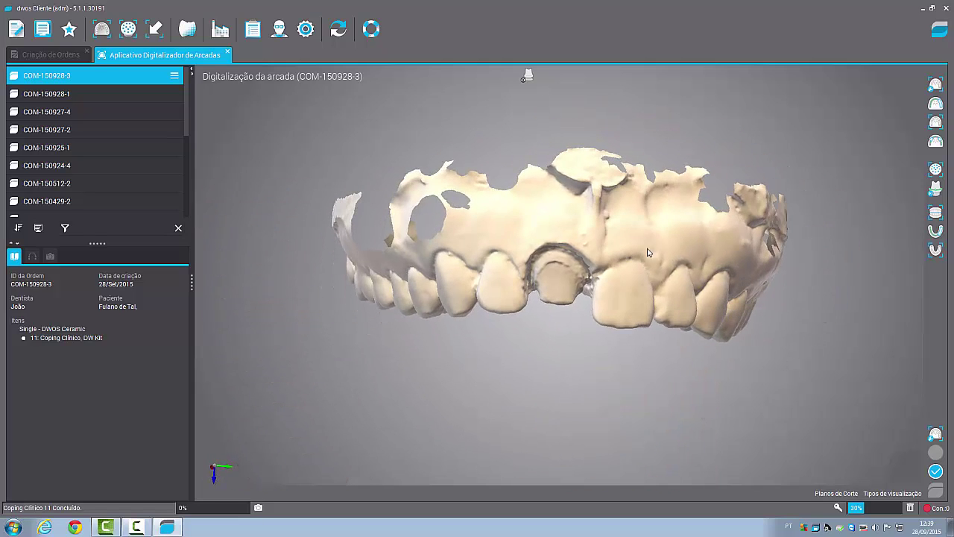
mouse_move(739, 302)
middle_down()
mouse_move(652, 282)
mouse_move(734, 306)
mouse_move(712, 265)
middle_up()
right_click(598, 222)
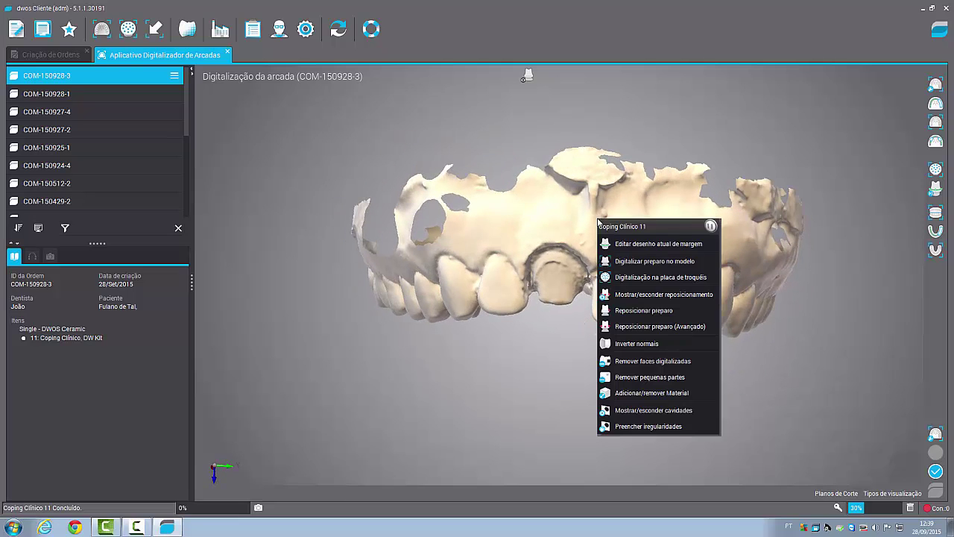
click(661, 362)
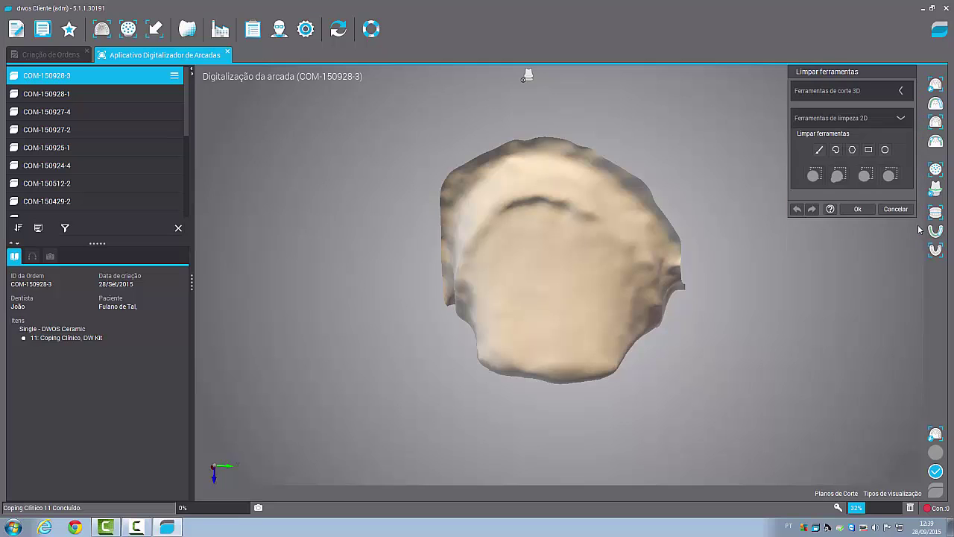
Step: Cancel the die cleanup and start scanned-face removal on the whole arch with rectangle selection
click(895, 209)
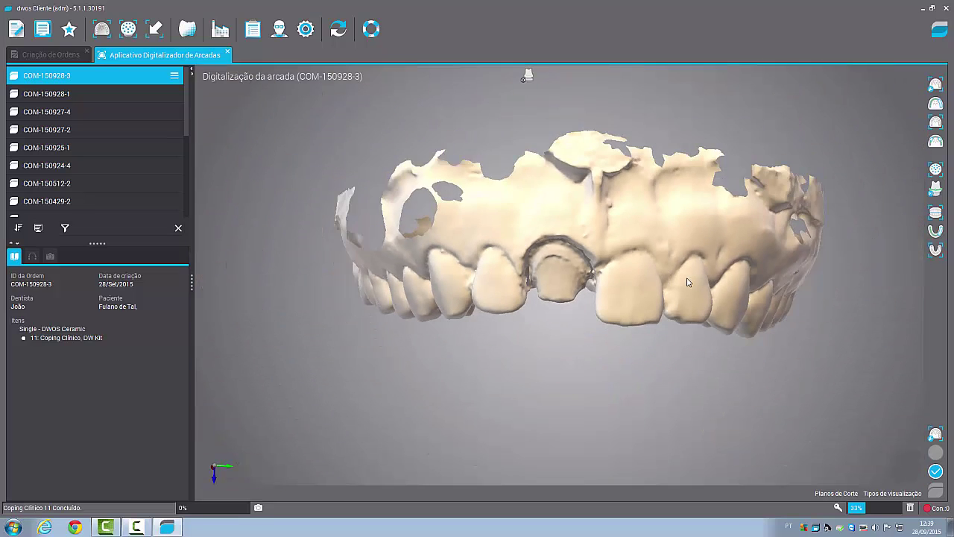
scroll(617, 247, down, 1)
right_click(612, 237)
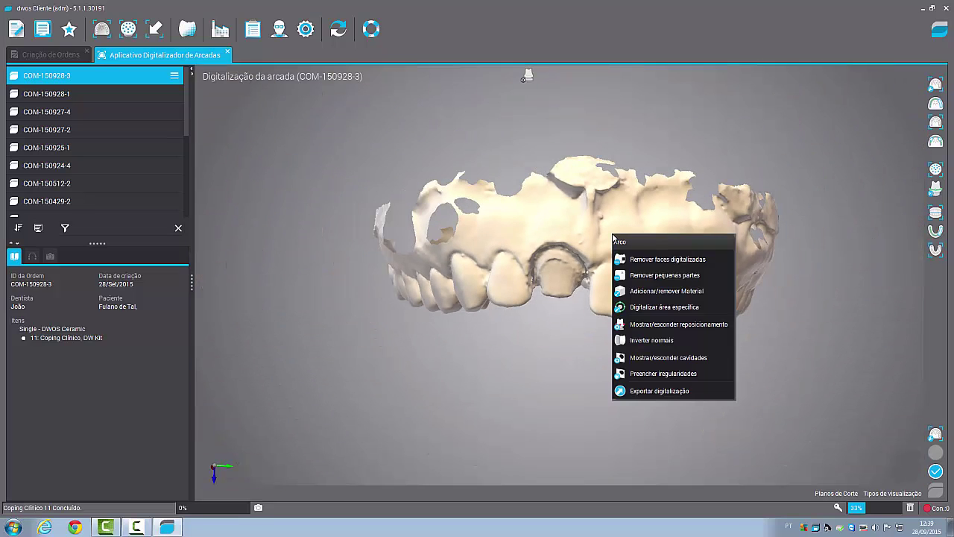
click(656, 259)
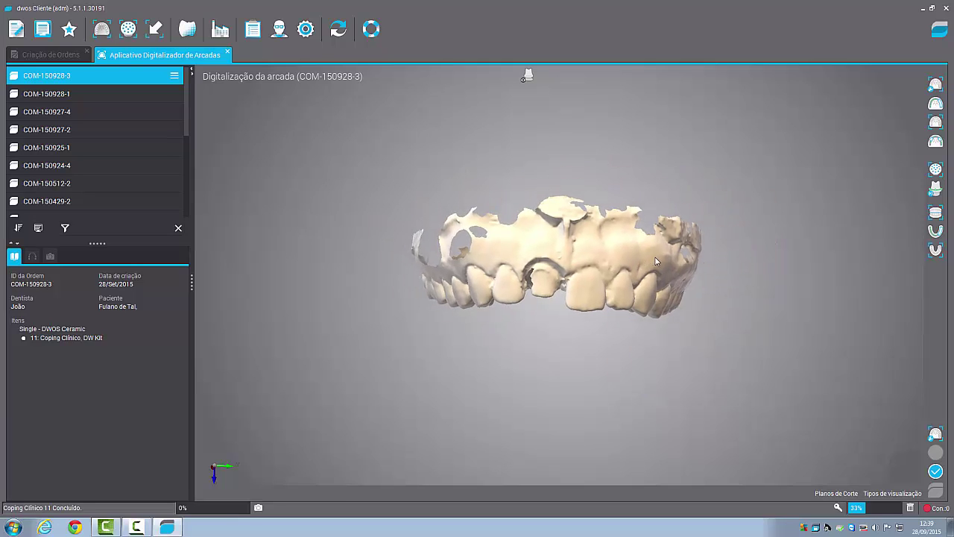
drag(614, 256, 610, 274)
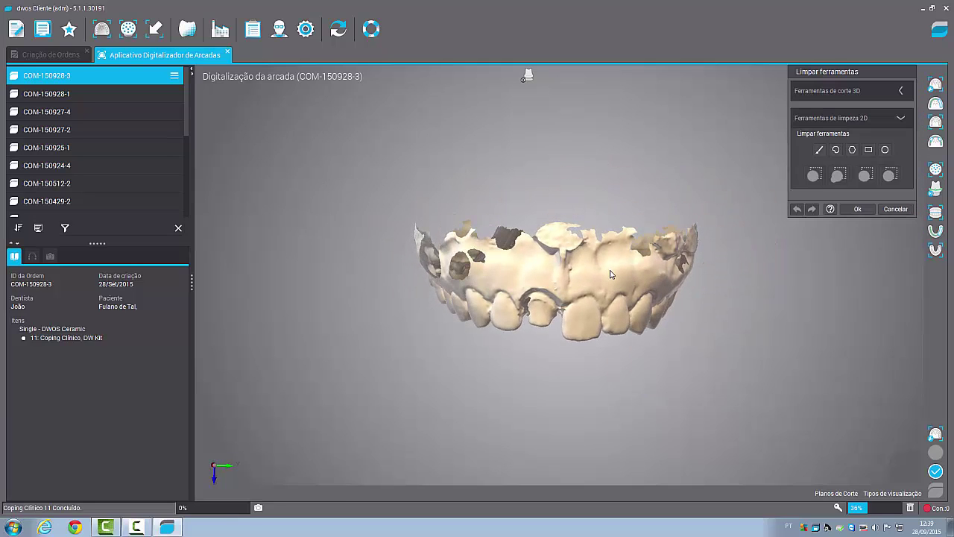
click(868, 150)
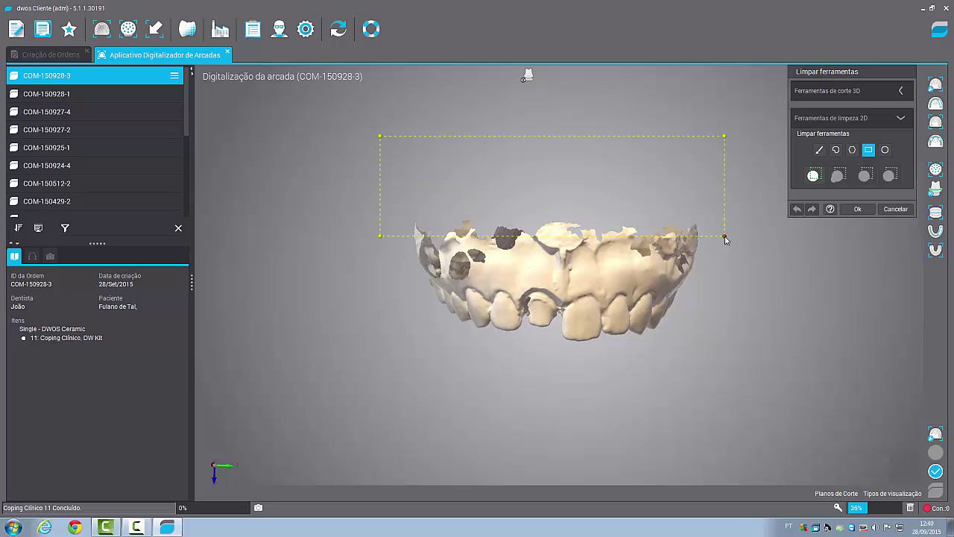
Step: Box the excess scan above the teeth, remove it and accept the cleaned arch
drag(726, 240, 750, 266)
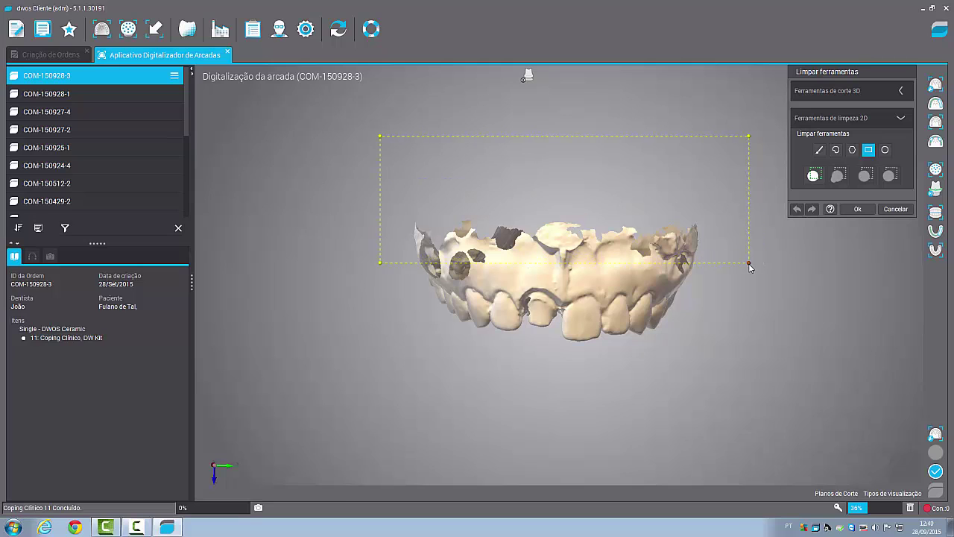
click(813, 175)
click(865, 175)
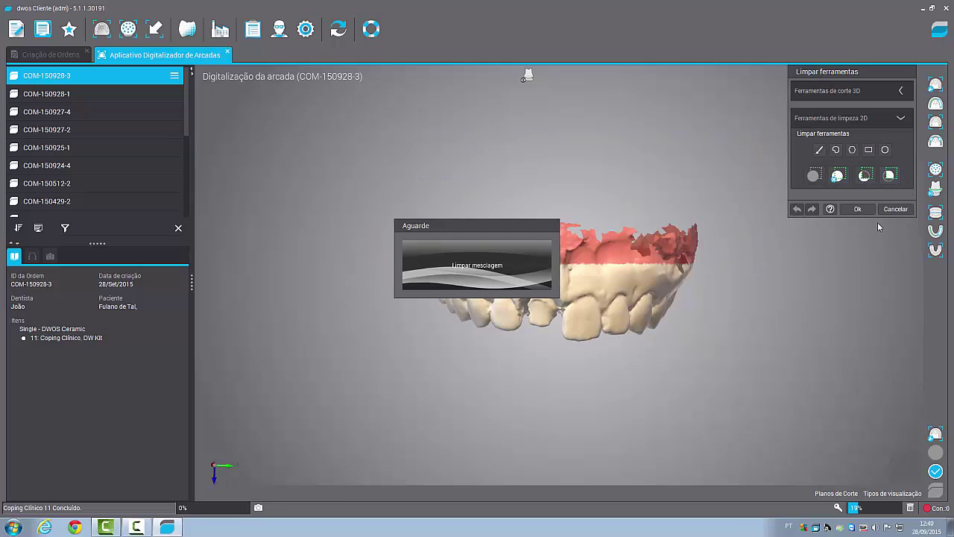
click(856, 205)
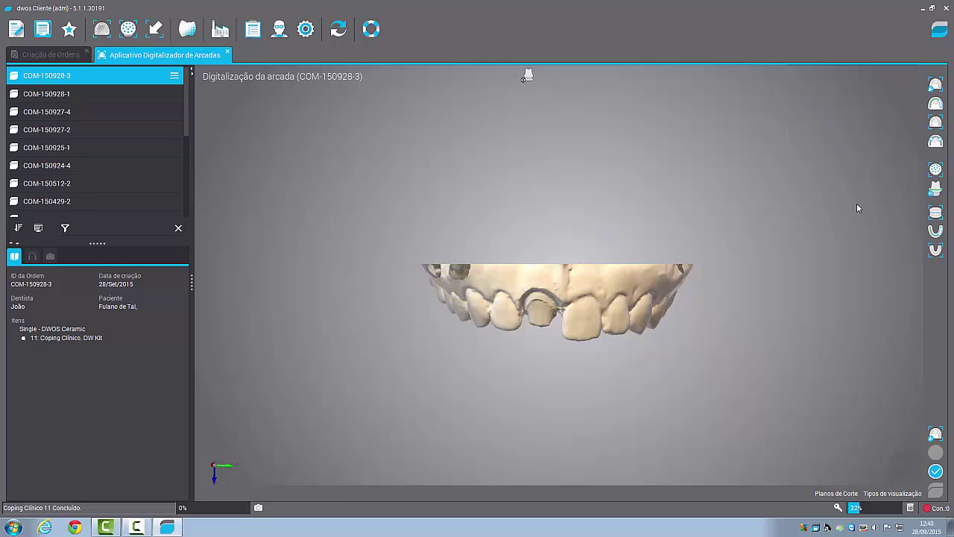
mouse_move(857, 208)
mouse_down()
mouse_move(648, 108)
mouse_move(679, 220)
mouse_move(714, 225)
mouse_move(671, 142)
mouse_move(684, 126)
mouse_move(832, 183)
mouse_move(884, 273)
mouse_move(898, 365)
mouse_move(731, 314)
mouse_move(628, 334)
mouse_move(554, 221)
mouse_move(753, 304)
mouse_move(741, 359)
mouse_up()
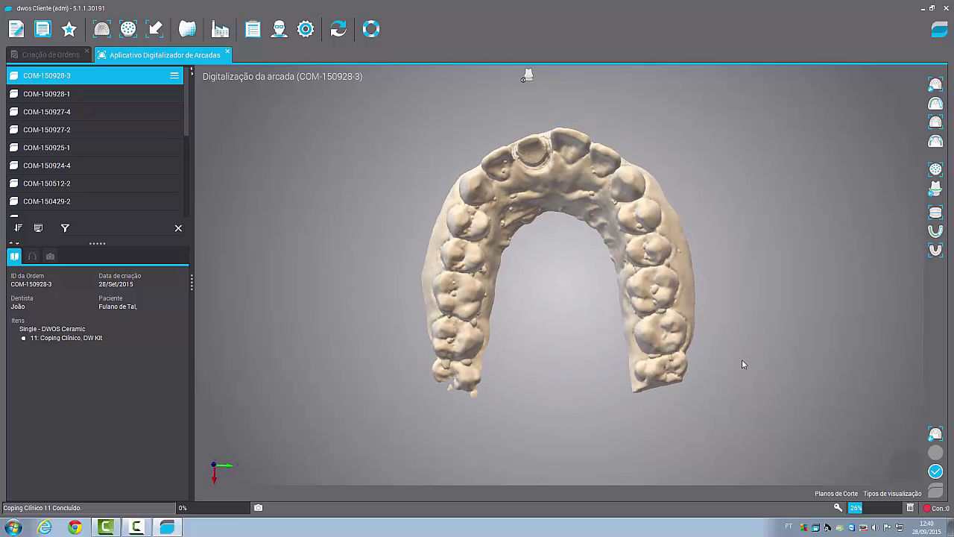
mouse_move(595, 287)
mouse_down()
mouse_move(798, 254)
mouse_move(617, 274)
mouse_move(553, 360)
mouse_move(617, 396)
mouse_move(768, 361)
mouse_move(720, 278)
mouse_move(652, 377)
mouse_move(667, 385)
mouse_move(683, 311)
mouse_up()
scroll(614, 302, up, 2)
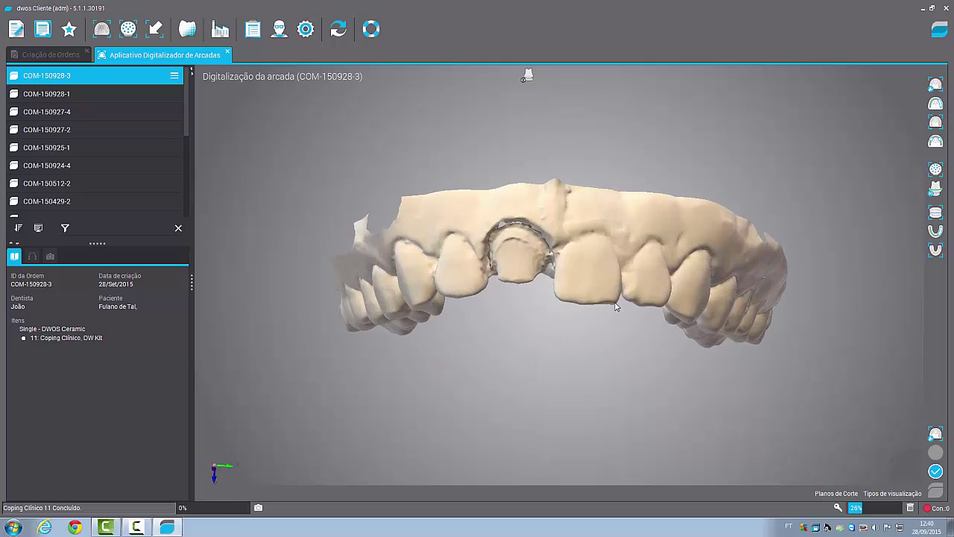
drag(614, 304, 616, 321)
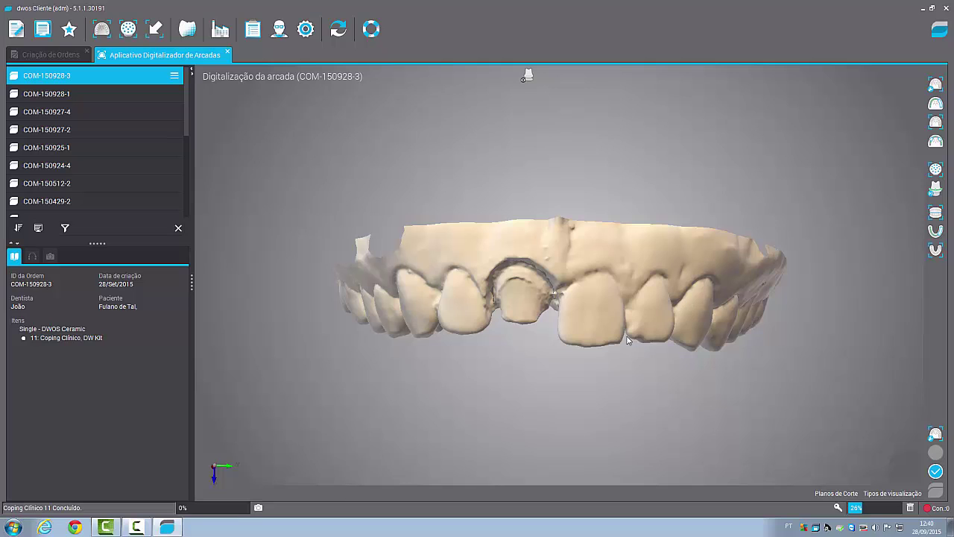
drag(628, 340, 586, 274)
scroll(586, 274, up, 2)
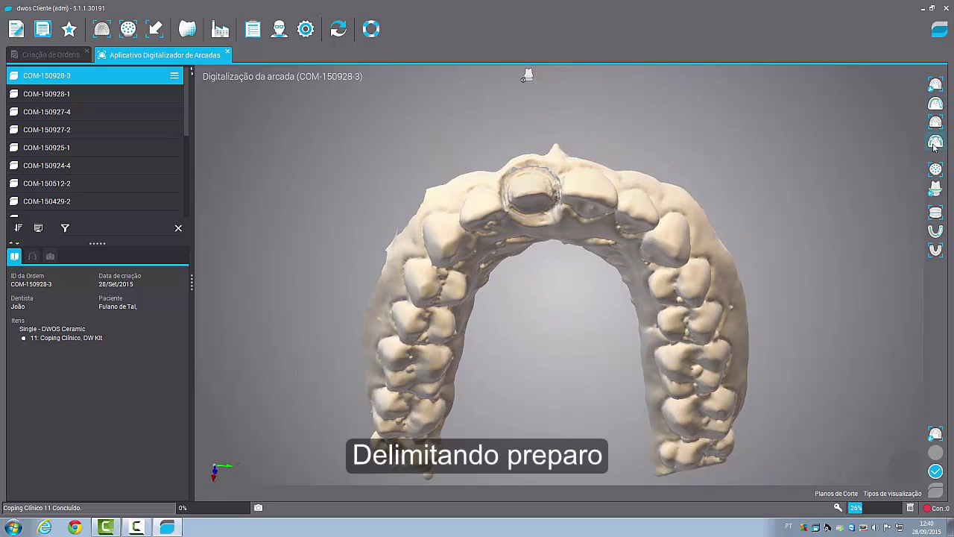
Step: Mark tooth 11's preparation margin using Margem completamente automática
click(935, 188)
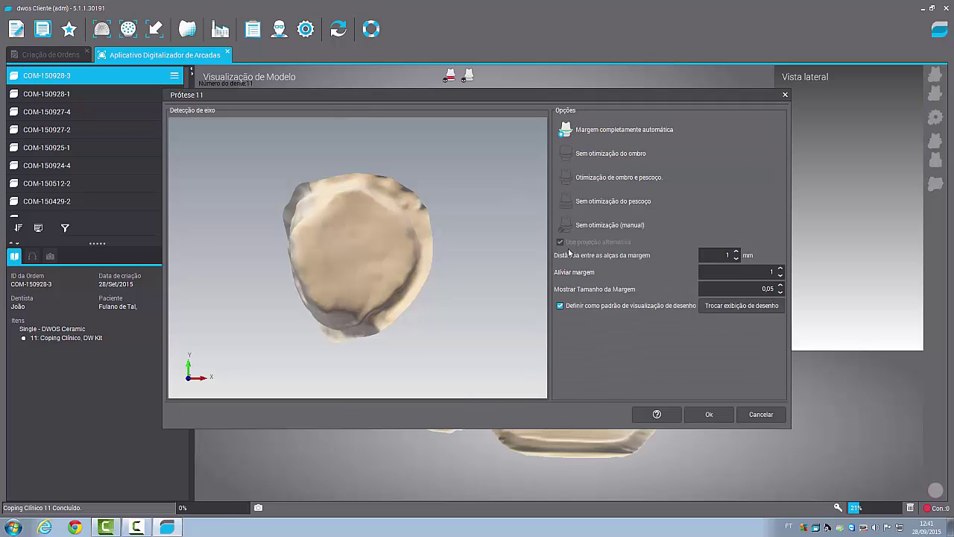
click(700, 415)
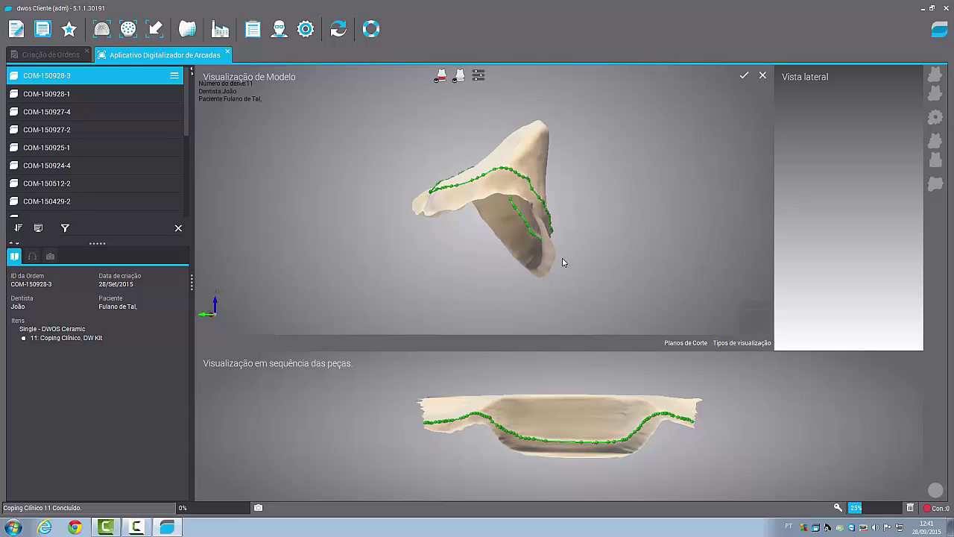
mouse_move(478, 300)
mouse_down()
mouse_move(389, 222)
mouse_move(526, 260)
mouse_move(492, 290)
mouse_move(410, 300)
mouse_move(348, 228)
mouse_move(342, 199)
mouse_move(312, 209)
mouse_move(420, 241)
mouse_move(707, 160)
mouse_move(559, 228)
mouse_move(720, 234)
mouse_move(512, 219)
mouse_move(697, 228)
mouse_move(696, 245)
mouse_move(646, 156)
mouse_up()
Step: Confirm the margin, compute an automatic insertion axis for Prótese 11 and accept the settings
click(743, 78)
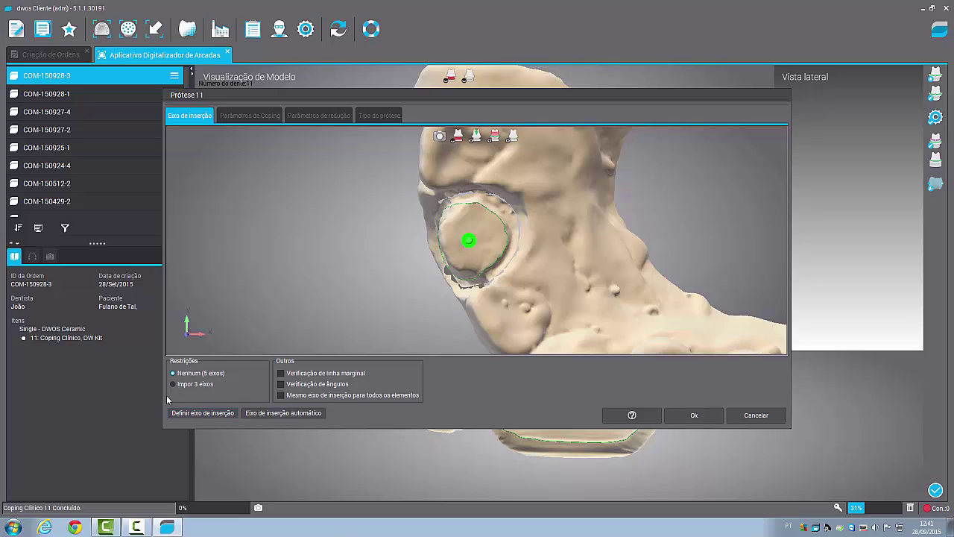
click(248, 413)
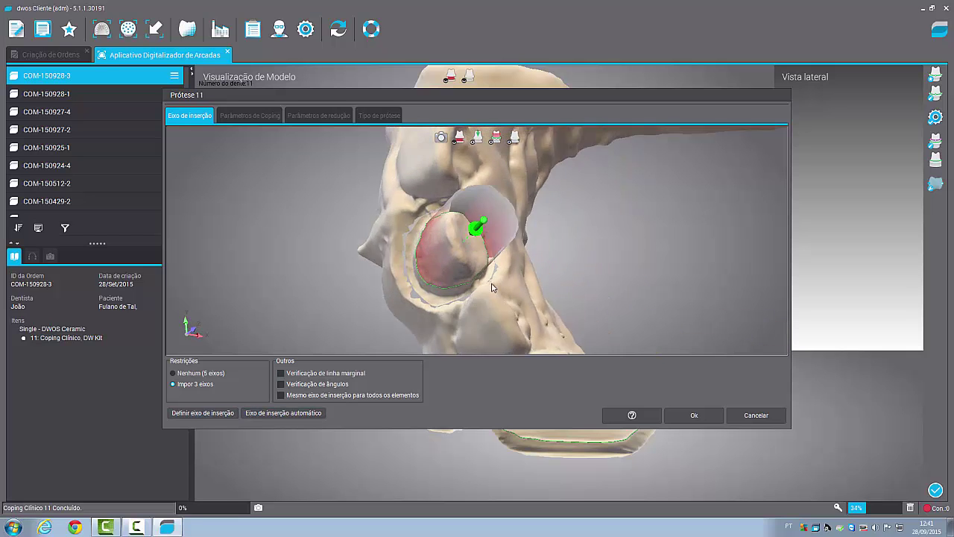
mouse_move(436, 266)
middle_down()
mouse_move(625, 298)
mouse_move(490, 337)
mouse_move(438, 317)
middle_up()
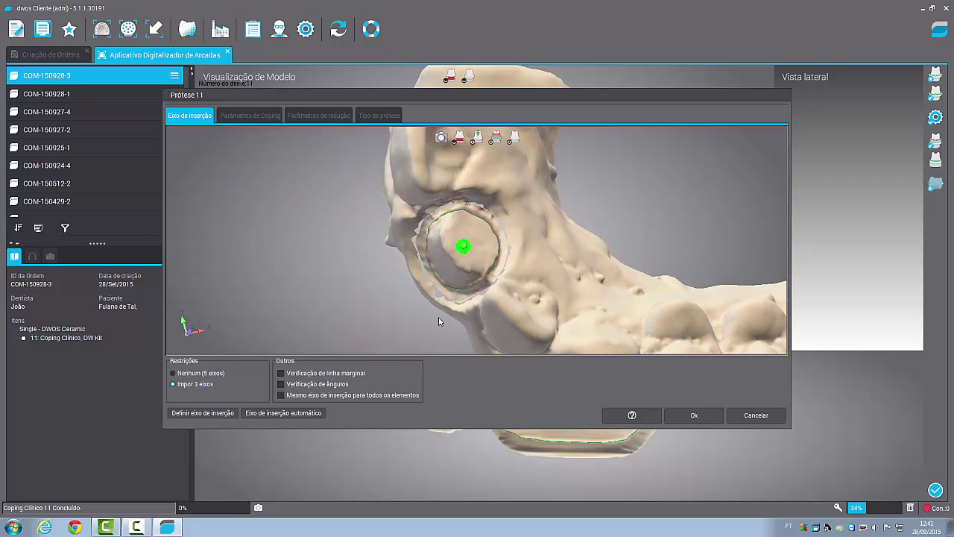
click(704, 417)
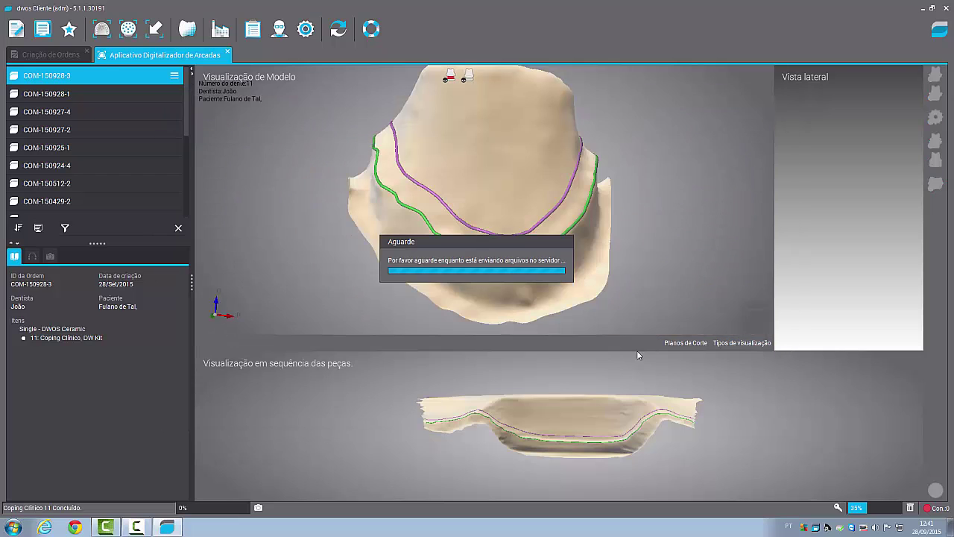
mouse_move(514, 222)
middle_down()
mouse_move(482, 219)
mouse_move(469, 288)
mouse_move(458, 219)
mouse_move(470, 161)
mouse_move(573, 181)
mouse_move(632, 209)
mouse_move(515, 237)
mouse_move(441, 205)
mouse_move(477, 187)
middle_up()
Step: Accept the tooth 11 cusp adaptation and return to Digitalização da arcada with margin lines shown
click(864, 124)
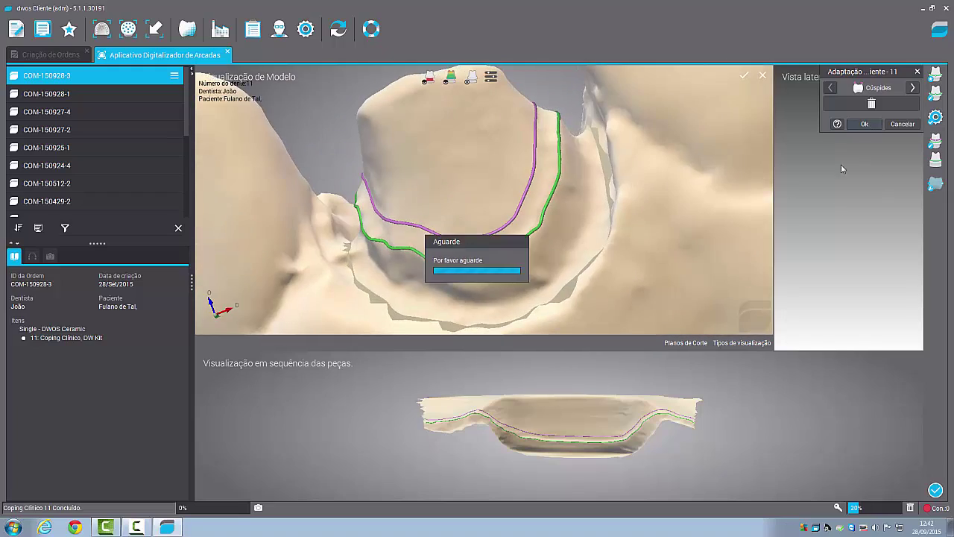
click(465, 277)
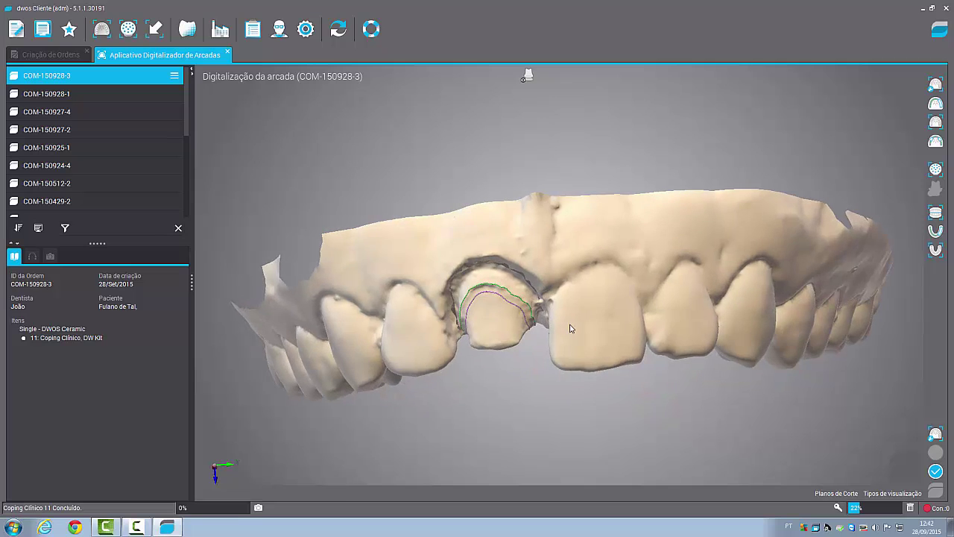
mouse_move(569, 325)
middle_down()
mouse_move(667, 332)
mouse_move(583, 204)
middle_up()
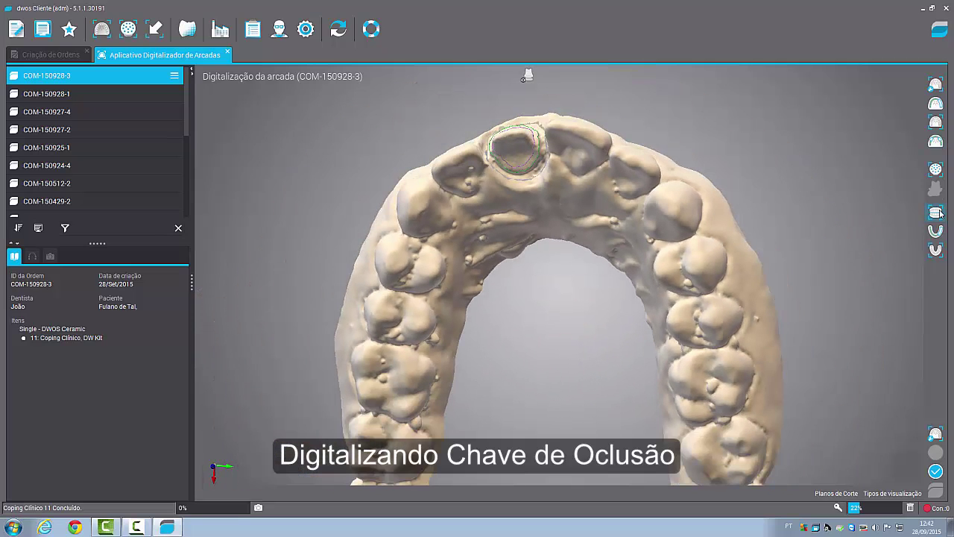
Step: Scan the occlusion key and turn the arch forward to check it
click(937, 213)
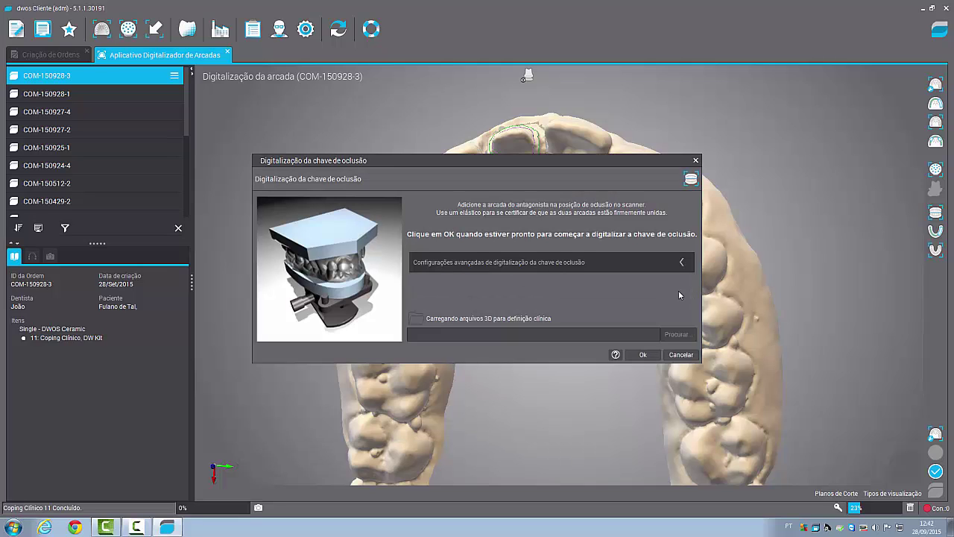
click(645, 357)
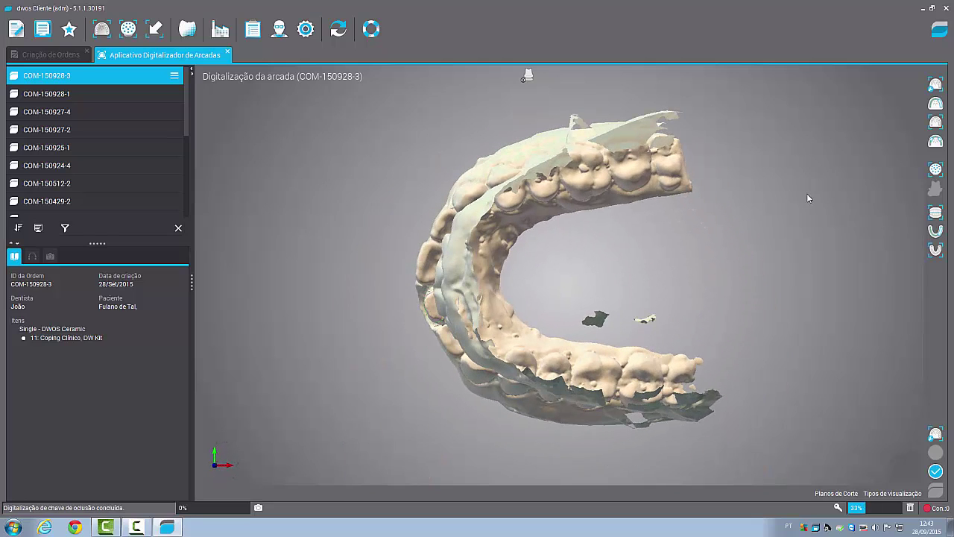
mouse_move(774, 163)
mouse_down()
mouse_move(625, 193)
mouse_move(557, 353)
mouse_move(556, 387)
mouse_move(527, 351)
mouse_move(487, 347)
mouse_up()
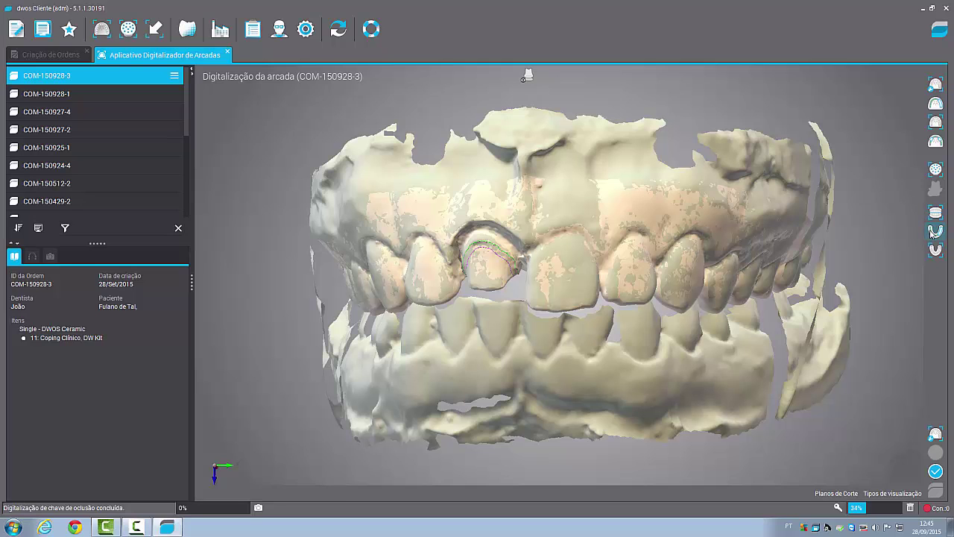
Step: Fine-scan the opposing lower arch after fitting the scan outline's ends to the model
click(932, 232)
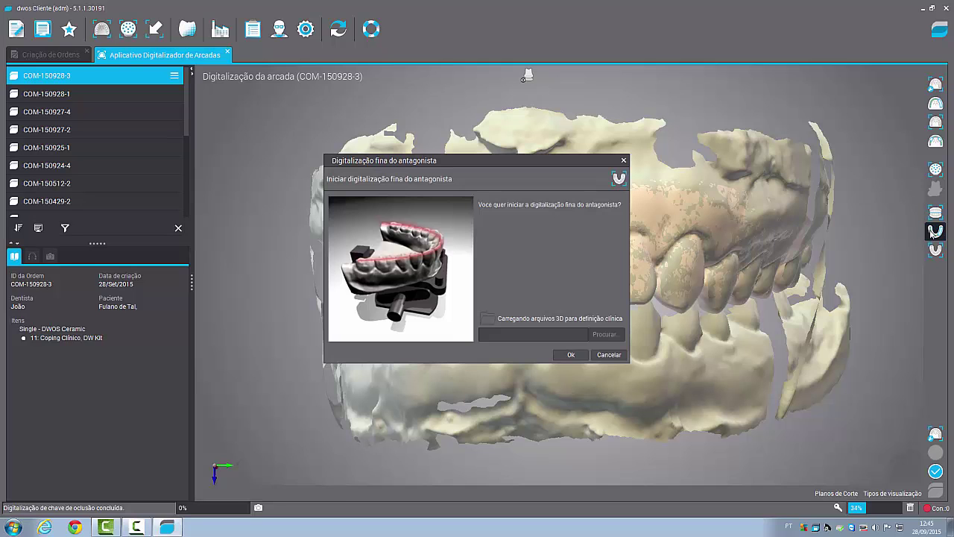
click(566, 355)
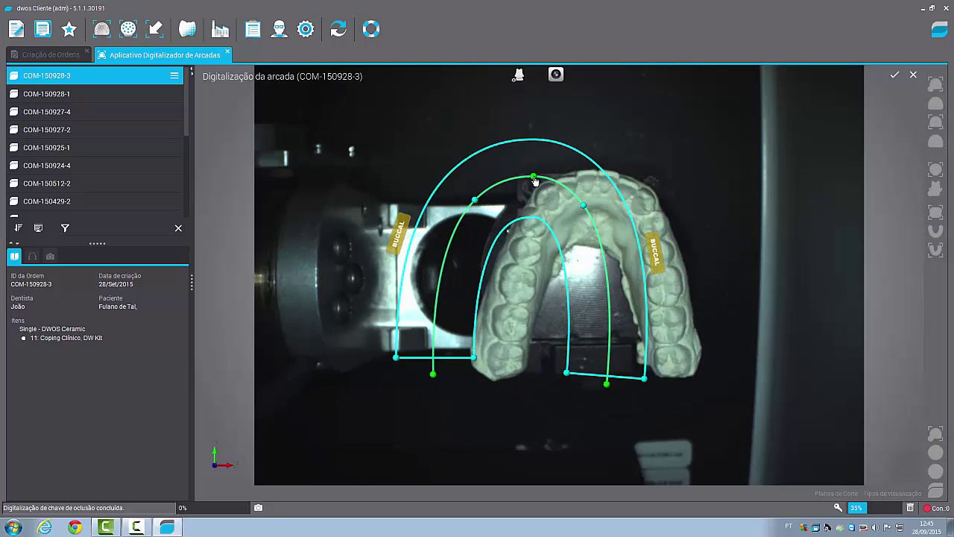
drag(535, 181, 601, 179)
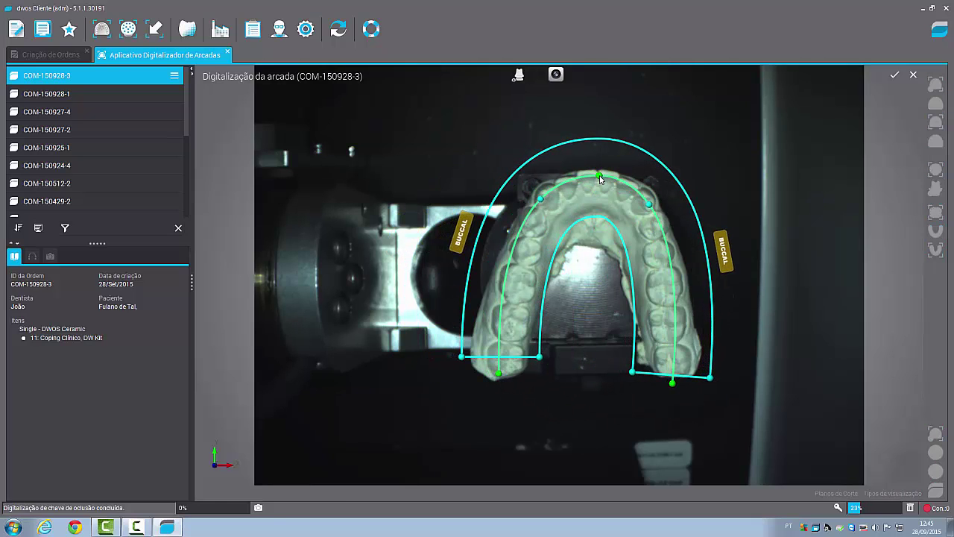
drag(500, 377, 506, 402)
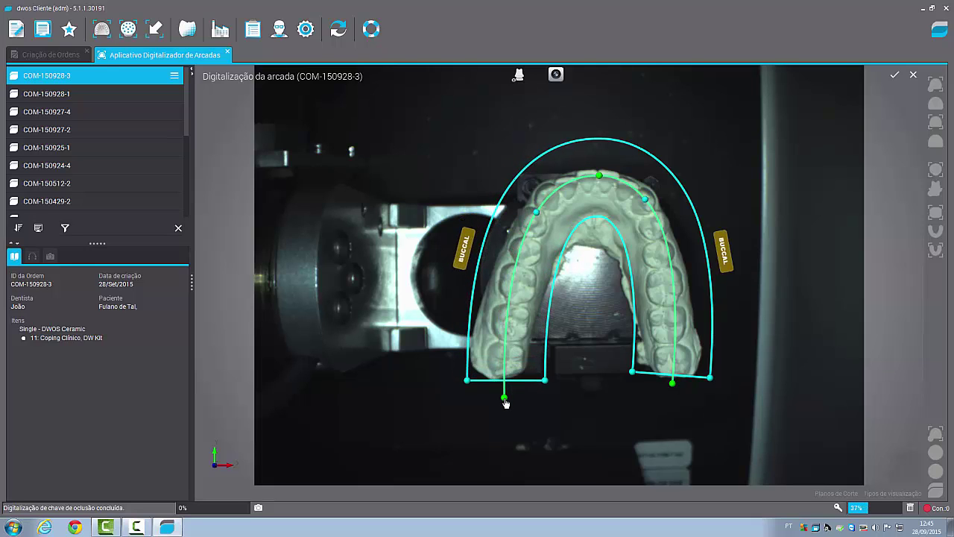
drag(673, 388, 672, 402)
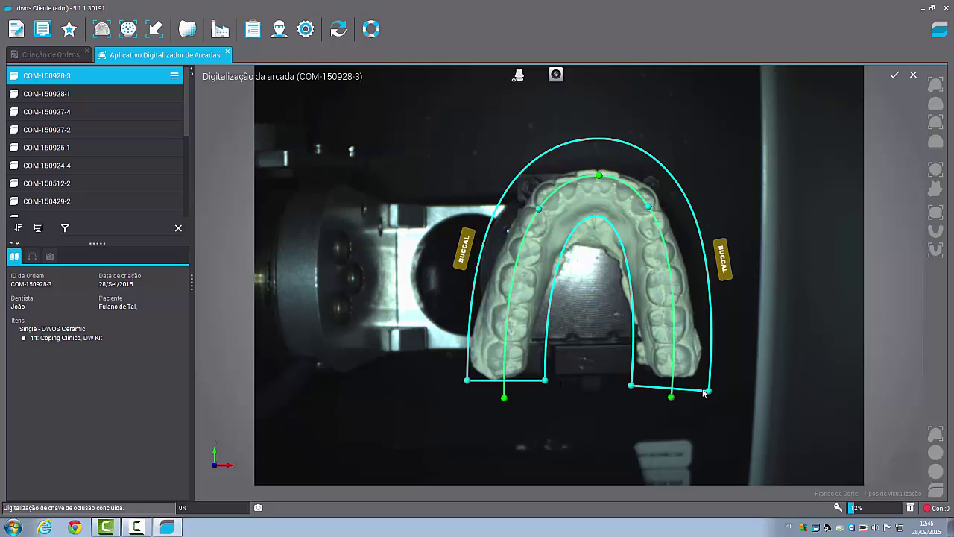
drag(709, 393, 707, 395)
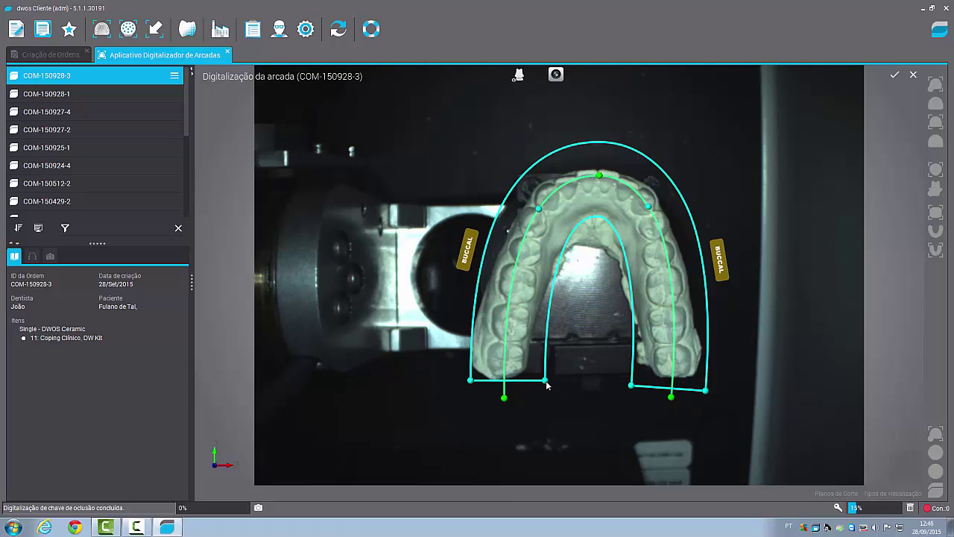
click(894, 76)
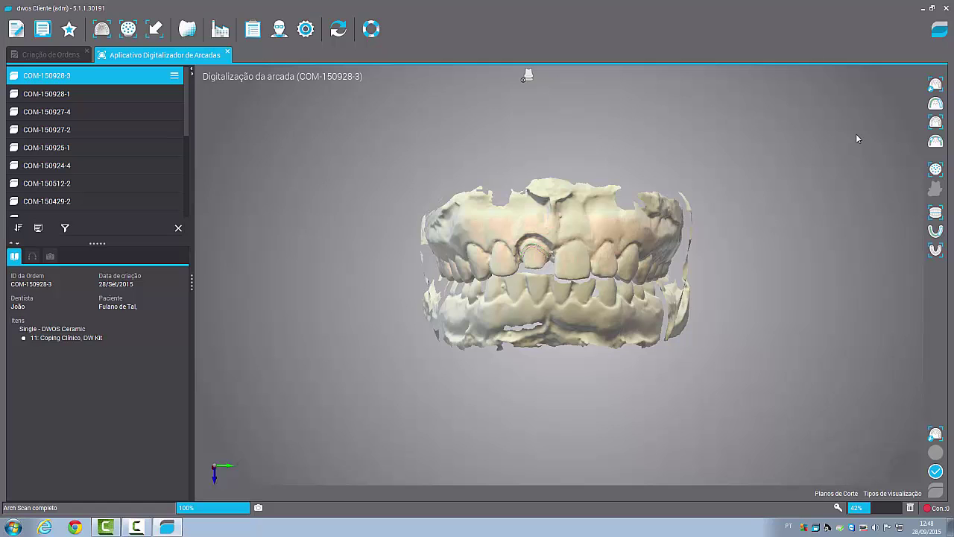
drag(856, 138, 615, 255)
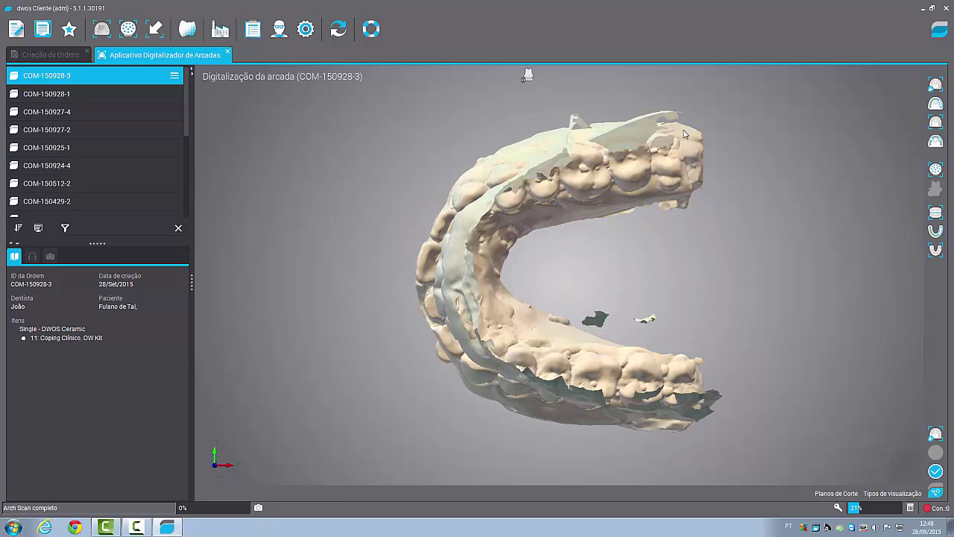
mouse_move(697, 141)
mouse_down()
mouse_move(560, 272)
mouse_move(561, 393)
mouse_move(577, 326)
mouse_move(556, 348)
mouse_move(694, 299)
mouse_up()
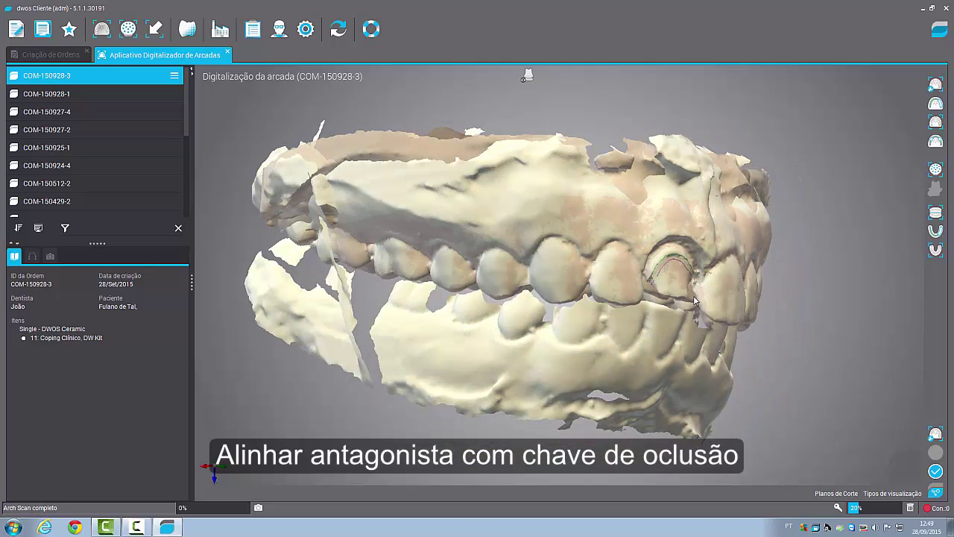
Step: Start repositioning the opposing arch against the occlusion key, orienting both models
right_click(383, 143)
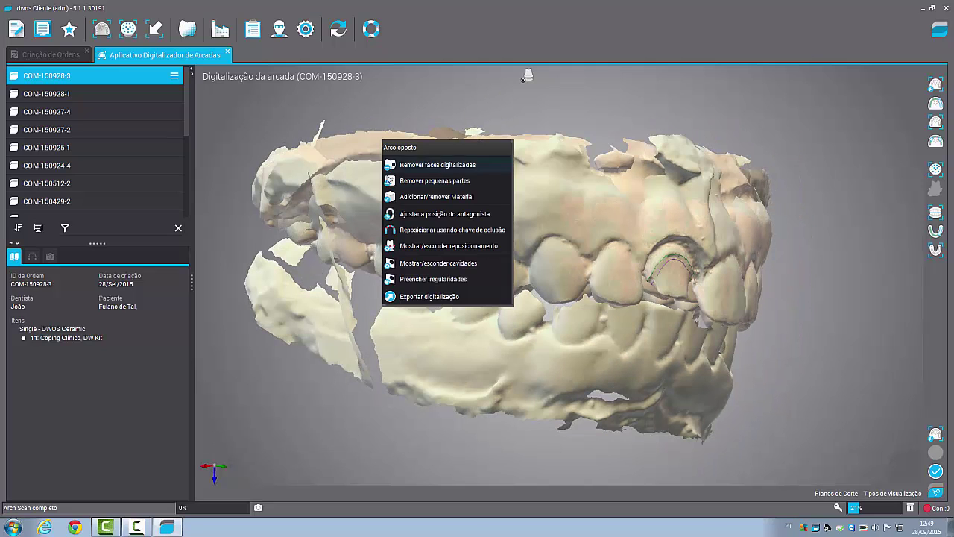
click(416, 233)
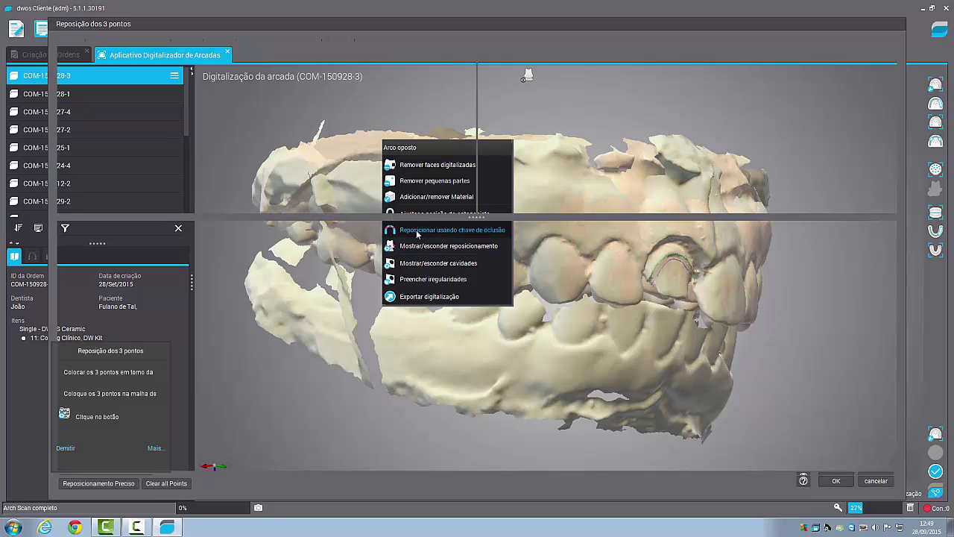
mouse_move(255, 137)
middle_down()
mouse_move(296, 107)
mouse_move(283, 94)
middle_up()
mouse_move(651, 129)
middle_down()
mouse_move(781, 82)
mouse_move(775, 131)
mouse_move(667, 156)
middle_up()
scroll(667, 156, up, 2)
scroll(669, 149, up, 3)
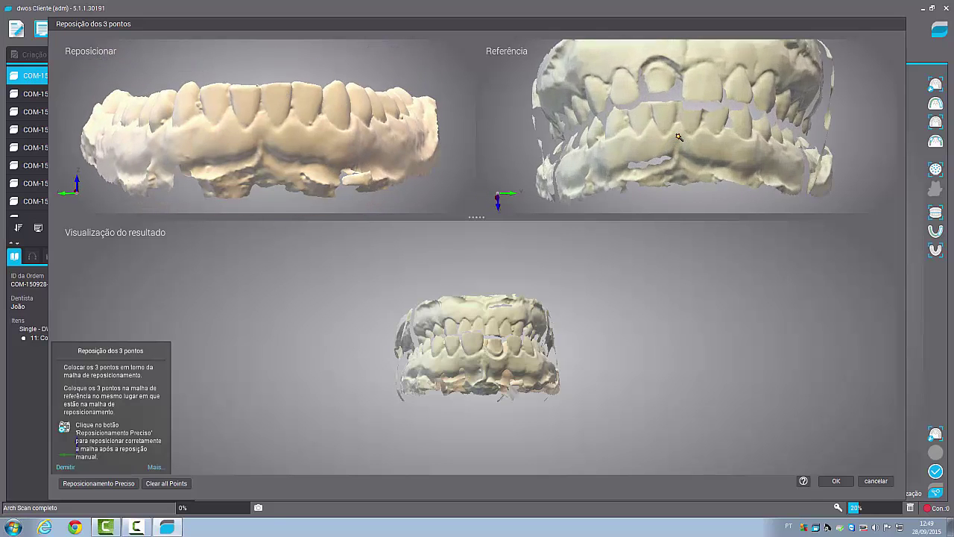
scroll(673, 140, up, 3)
scroll(673, 141, up, 1)
middle_drag(322, 107, 345, 111)
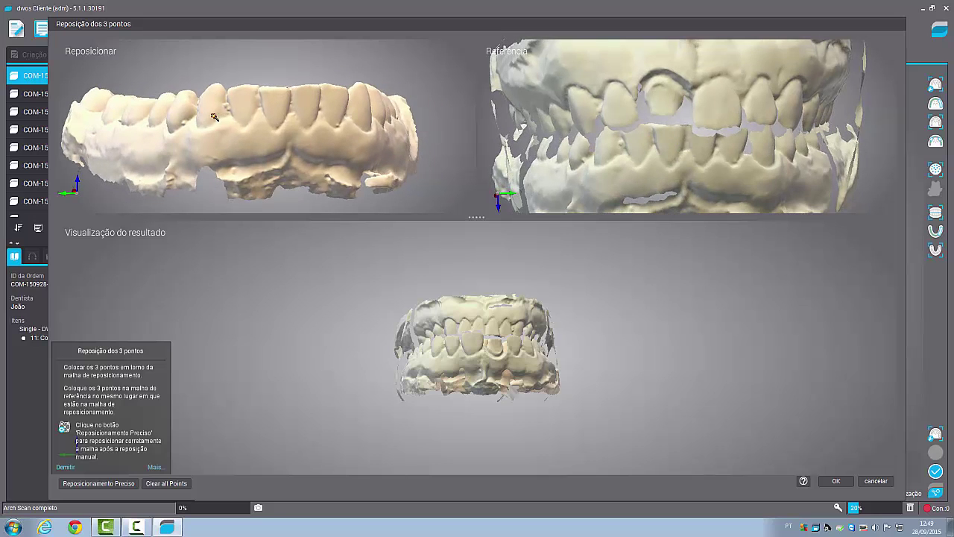
Step: Mark three matching landmarks on the opposing arch and the reference to align them
click(276, 117)
click(366, 120)
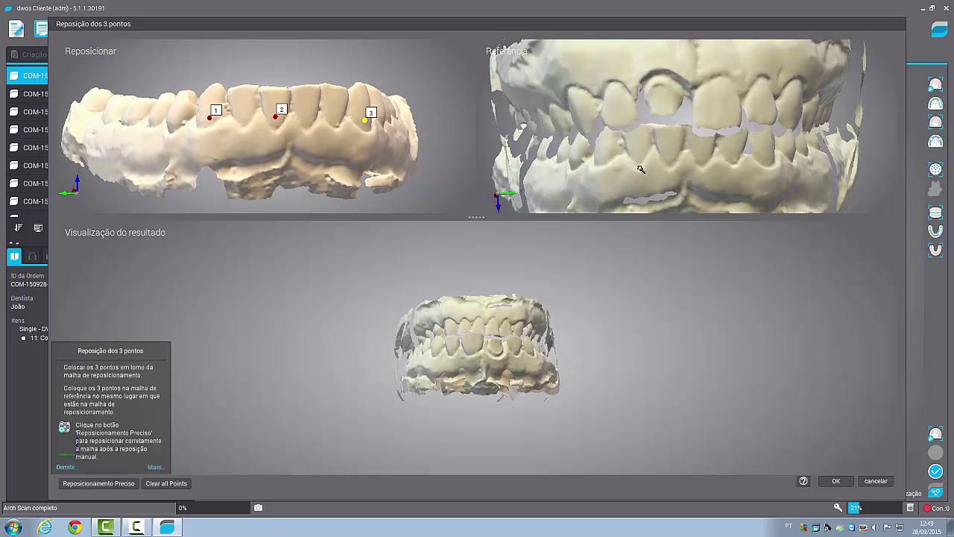
click(609, 152)
click(672, 154)
click(763, 158)
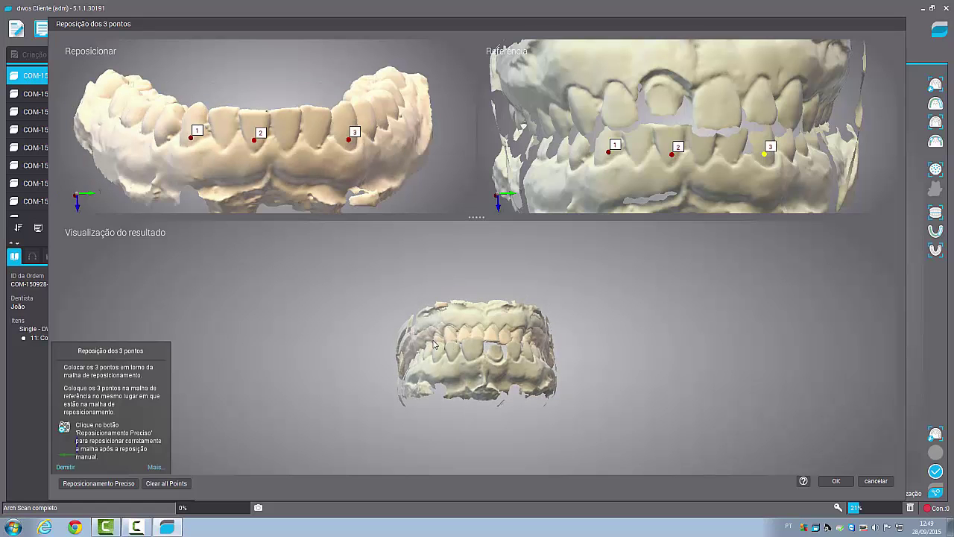
scroll(462, 375, up, 5)
mouse_move(461, 375)
mouse_down()
mouse_move(589, 364)
mouse_move(511, 363)
mouse_up()
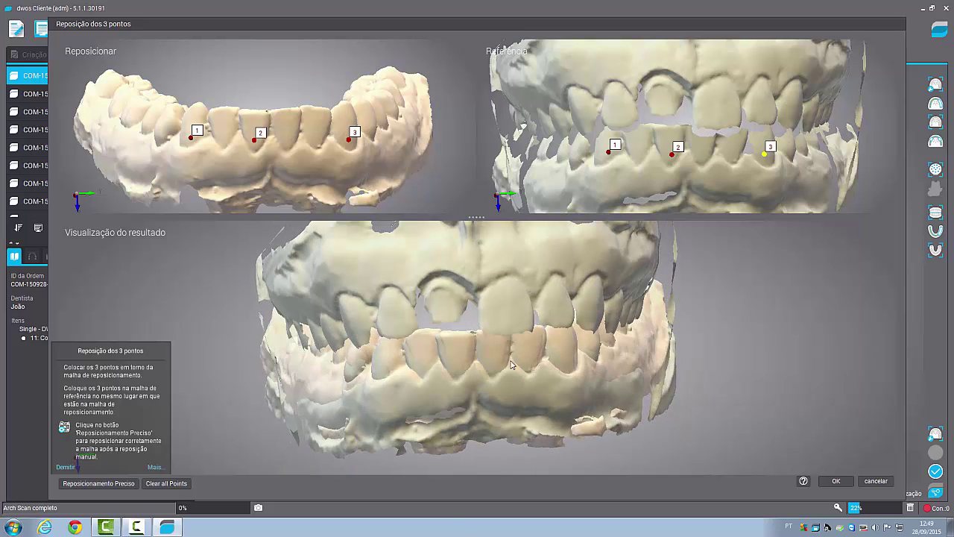
Step: Run Reposicionamento Preciso, inspect the bite, and accept the alignment
click(120, 485)
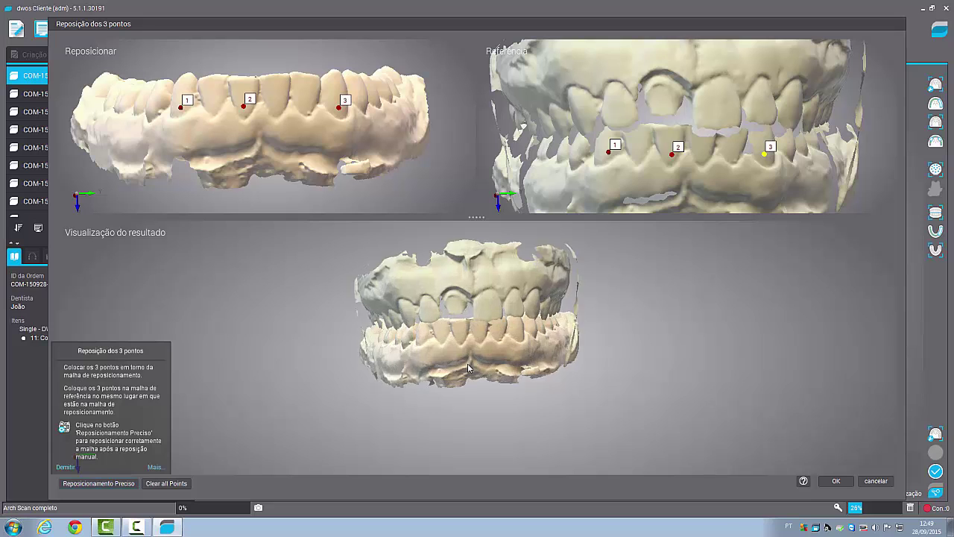
scroll(468, 368, up, 3)
scroll(455, 362, up, 2)
scroll(440, 356, up, 2)
scroll(424, 352, up, 2)
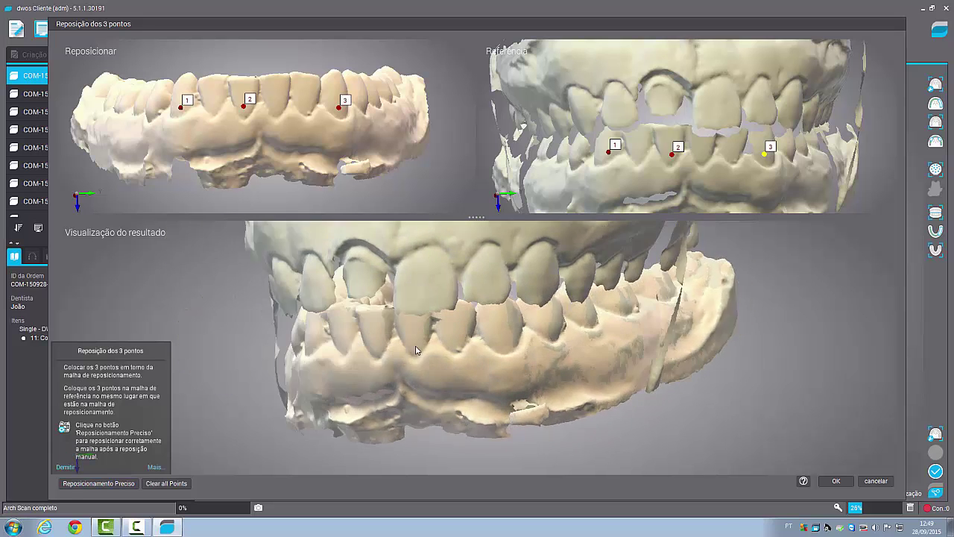
mouse_move(416, 350)
mouse_down()
mouse_move(633, 364)
mouse_move(578, 354)
mouse_up()
click(847, 485)
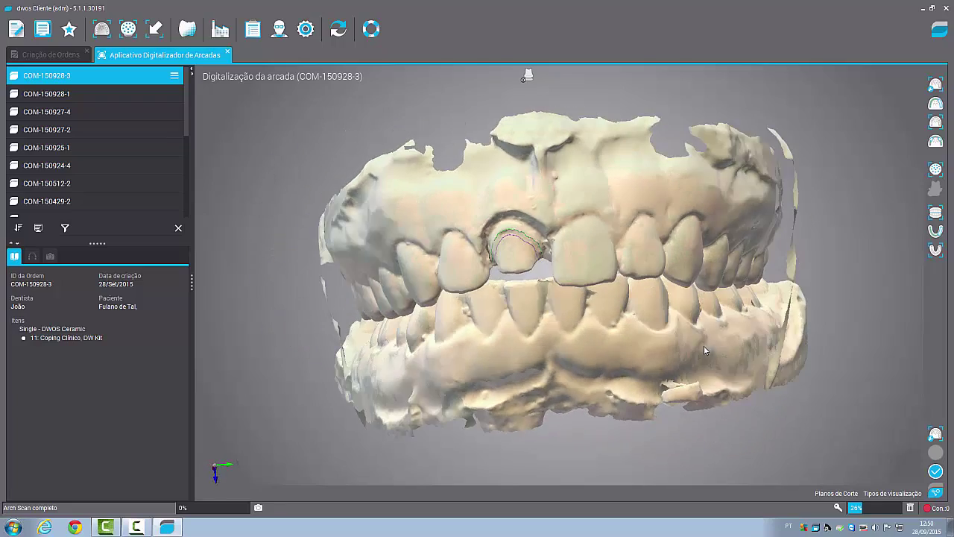
Step: Dismiss the Arco oposto menu, finish scanning, and answer sim to load CAD Design
mouse_move(703, 346)
mouse_down()
mouse_move(754, 370)
mouse_move(733, 361)
mouse_move(791, 273)
mouse_move(679, 349)
mouse_move(711, 314)
mouse_move(713, 328)
mouse_move(681, 328)
mouse_up()
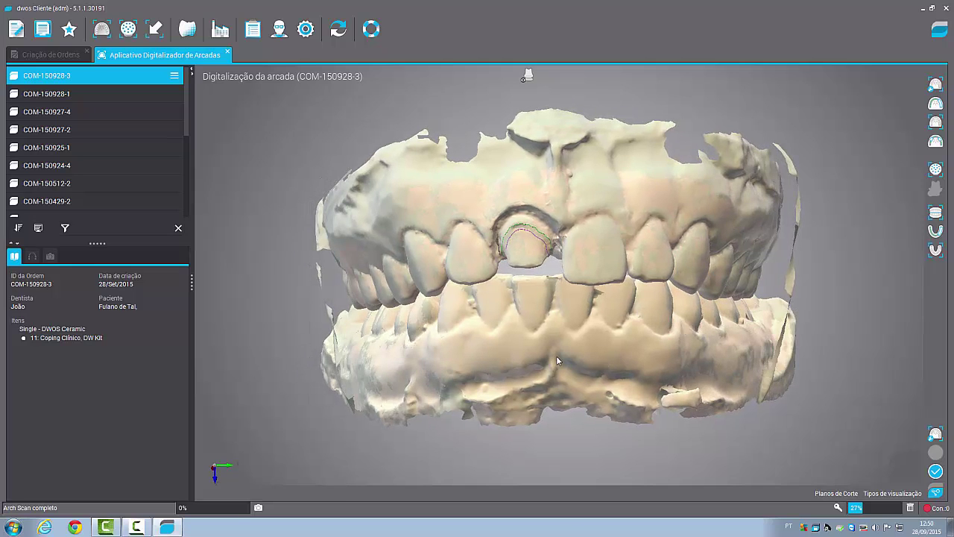
right_click(557, 361)
click(544, 358)
right_click(535, 356)
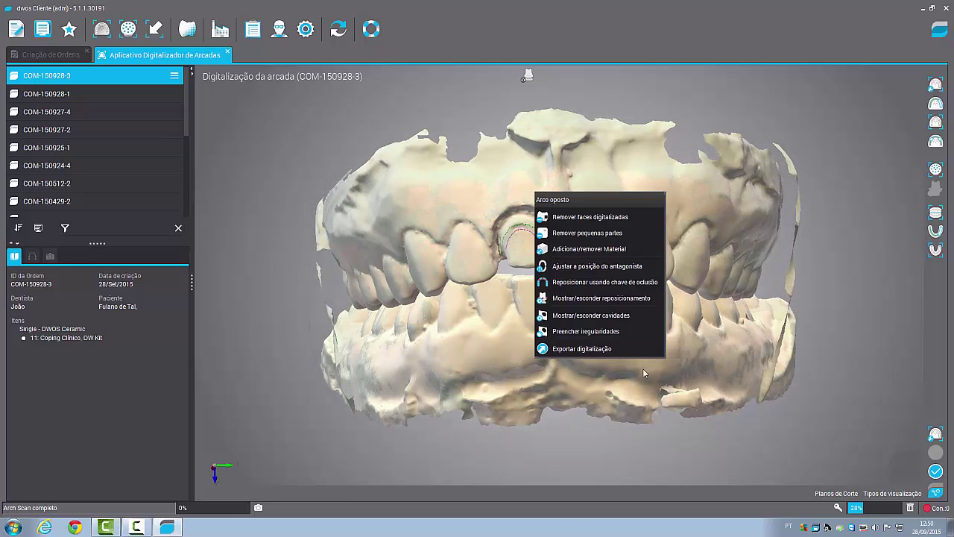
click(727, 376)
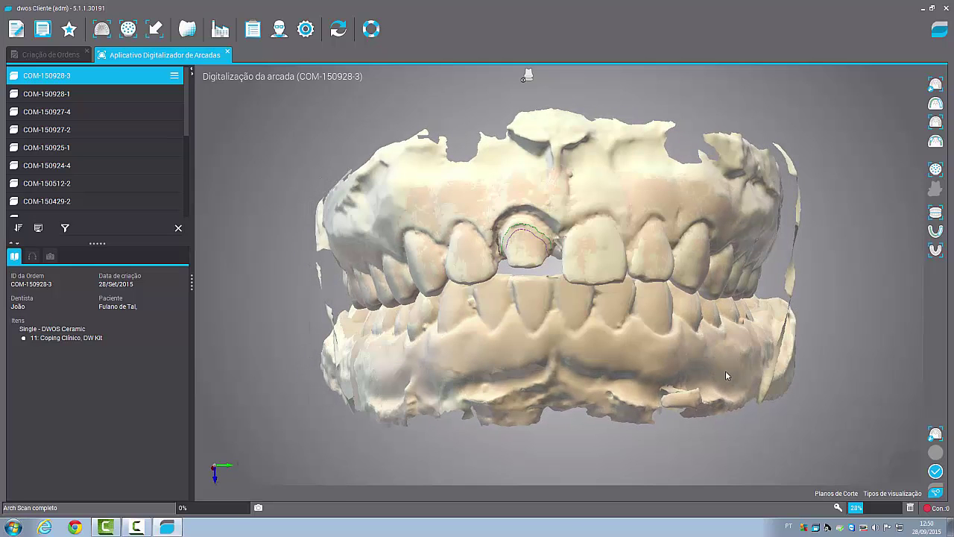
click(941, 474)
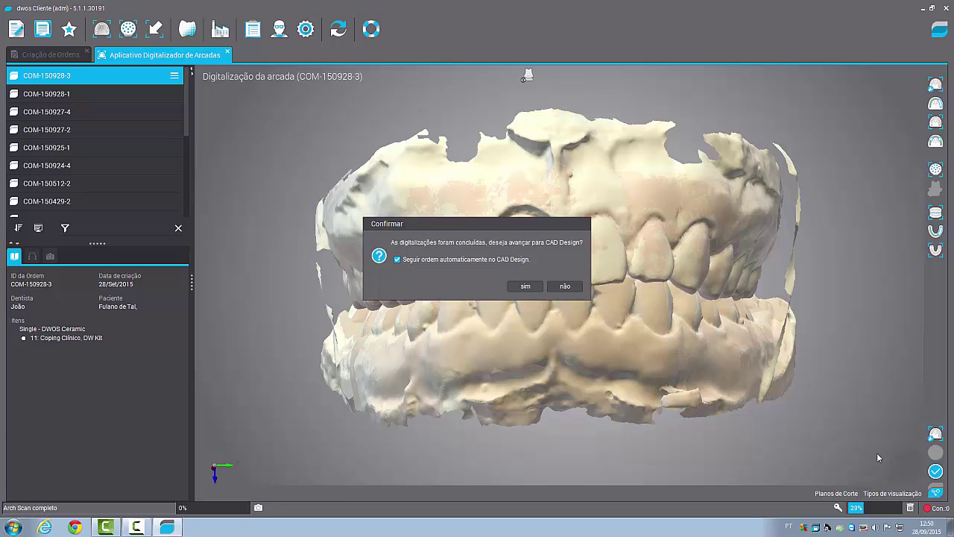
click(524, 286)
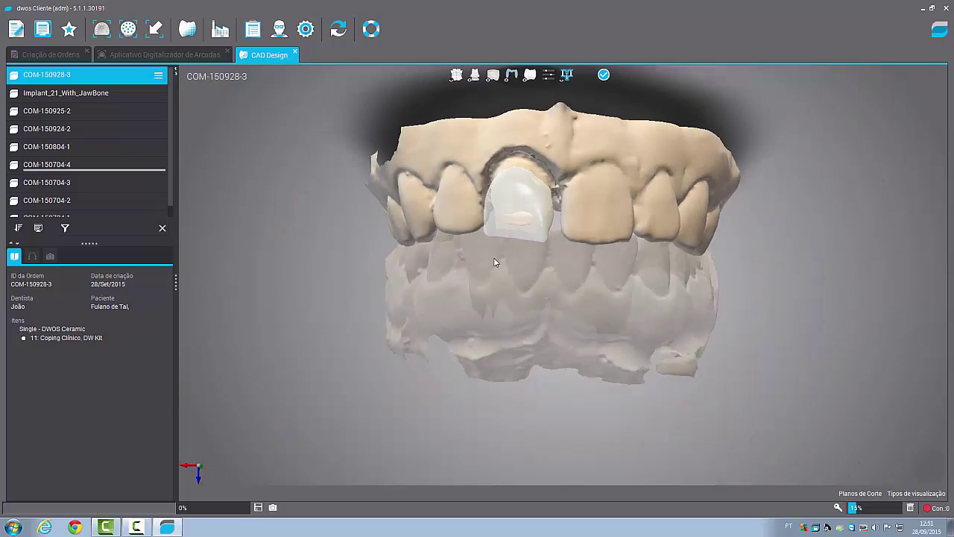
Step: Try the overlay, arch and crown transparency toggles, leaving everything visible and opaque
click(453, 77)
click(453, 76)
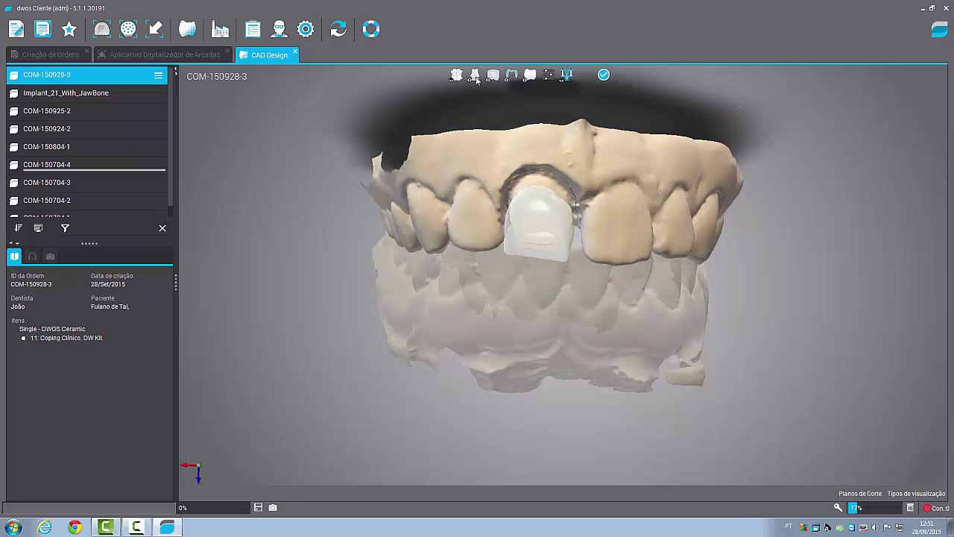
click(474, 76)
click(474, 76)
click(493, 75)
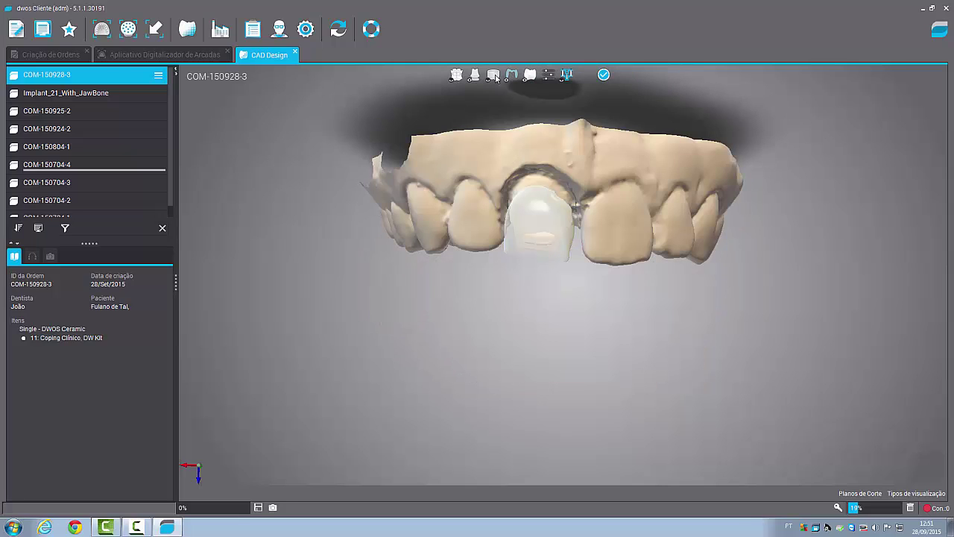
click(493, 75)
click(510, 75)
click(510, 77)
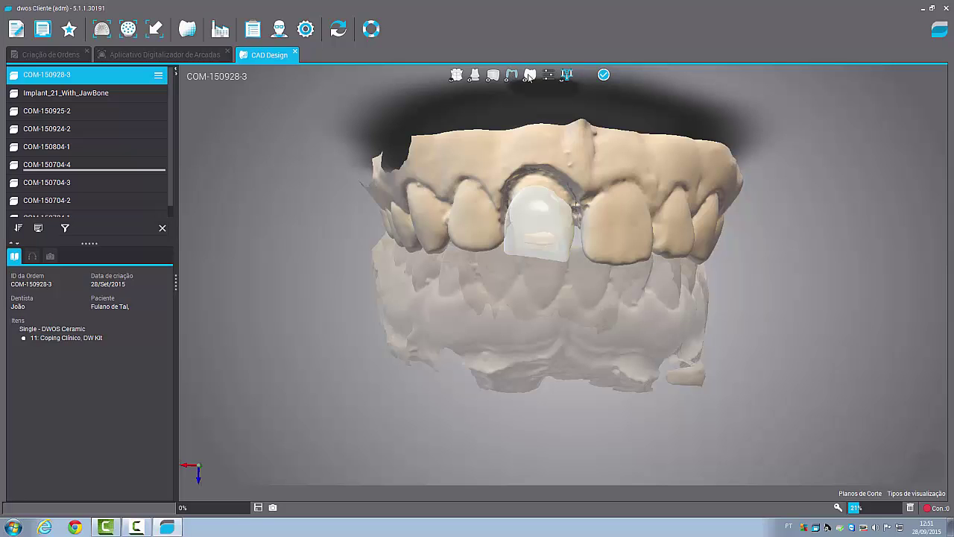
click(528, 76)
click(528, 77)
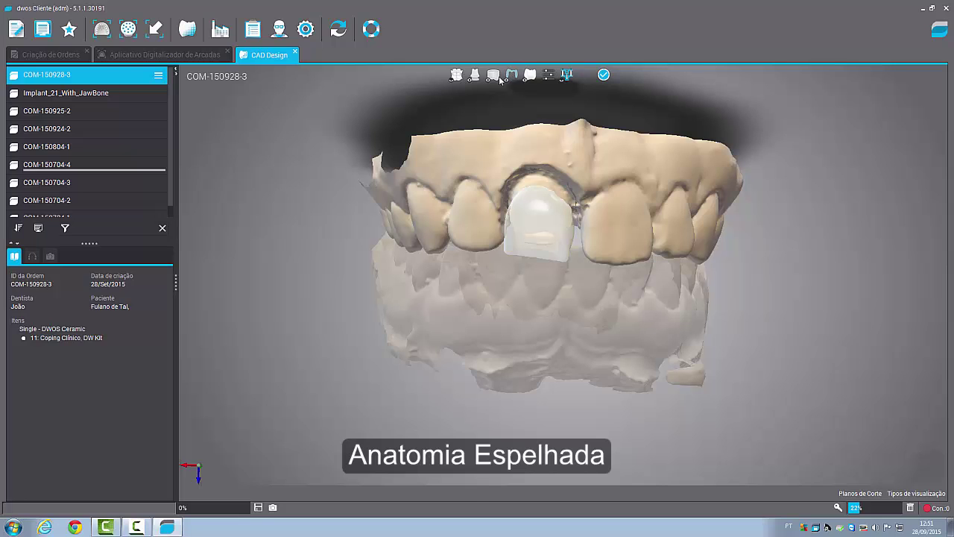
Step: Hide the lower arch and zoom in on the tooth 11 crown
click(495, 77)
mouse_move(530, 208)
mouse_down()
mouse_move(512, 196)
mouse_move(524, 273)
mouse_move(490, 270)
mouse_up()
scroll(524, 273, up, 2)
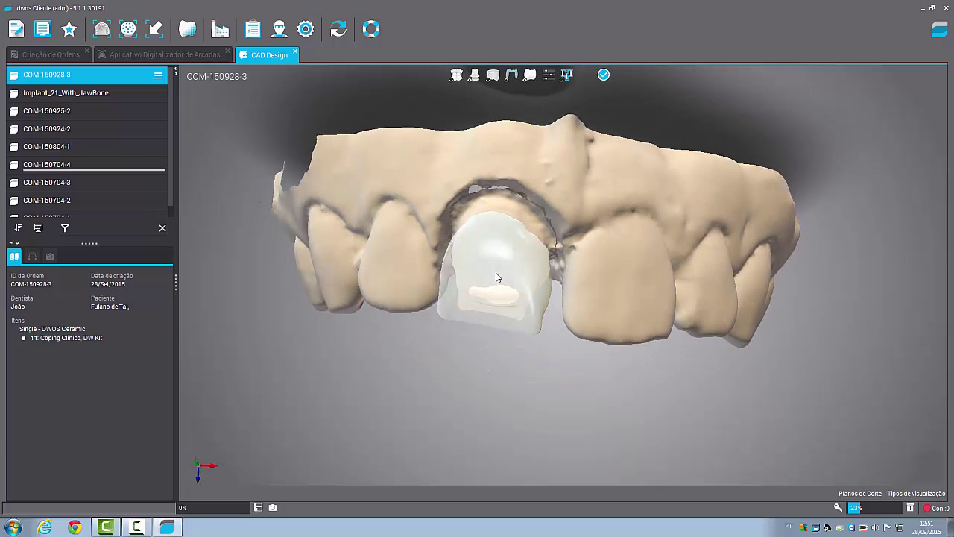
Step: Start Anatomia espelhada on the crown and trace the extraction line along the incisor's gum line
right_click(497, 278)
mouse_move(551, 296)
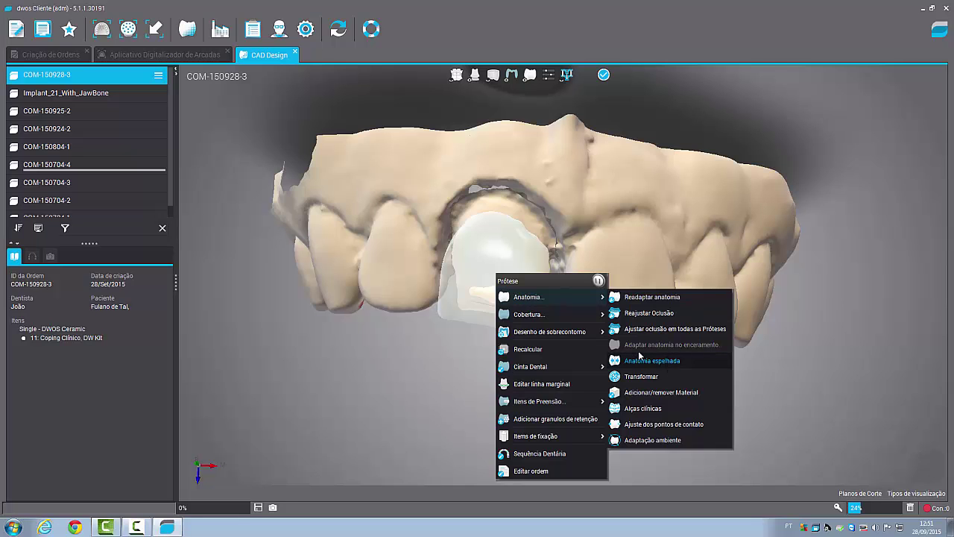
click(639, 356)
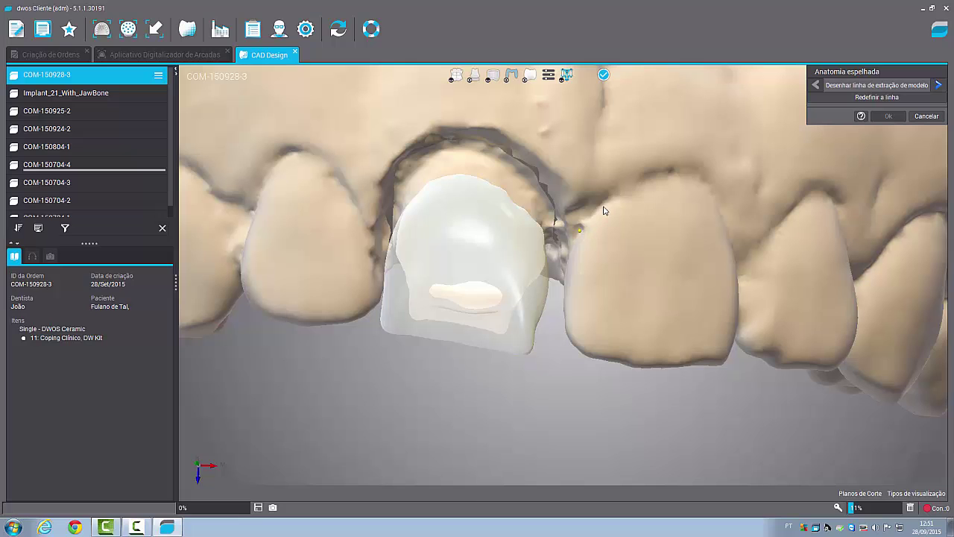
click(636, 194)
click(670, 181)
click(708, 182)
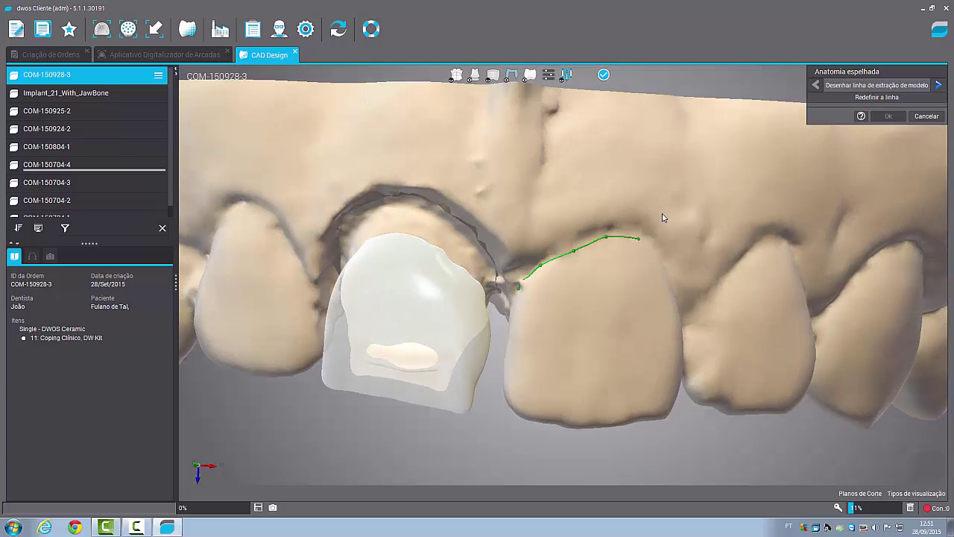
Step: Continue the extraction line down the incisor and around its palatal side, then review it
right_drag(710, 202, 517, 295)
click(584, 267)
click(516, 328)
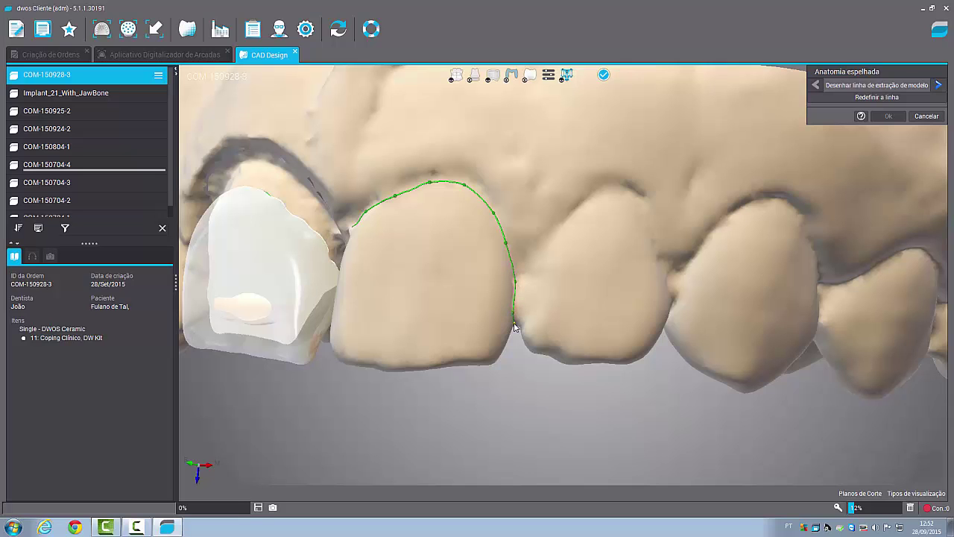
mouse_move(516, 328)
right_down()
mouse_move(536, 198)
mouse_move(529, 234)
mouse_move(493, 217)
right_up()
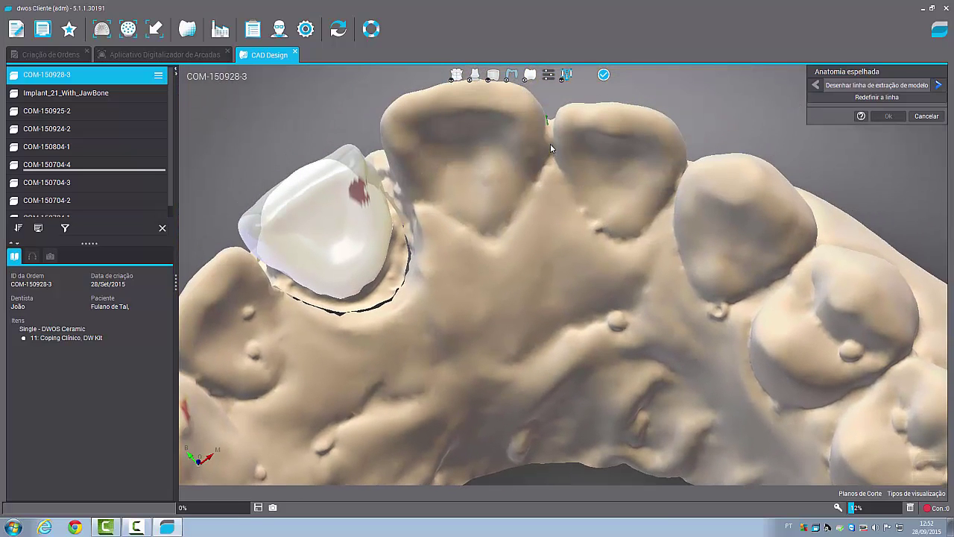
click(511, 222)
click(470, 228)
right_drag(409, 198, 498, 281)
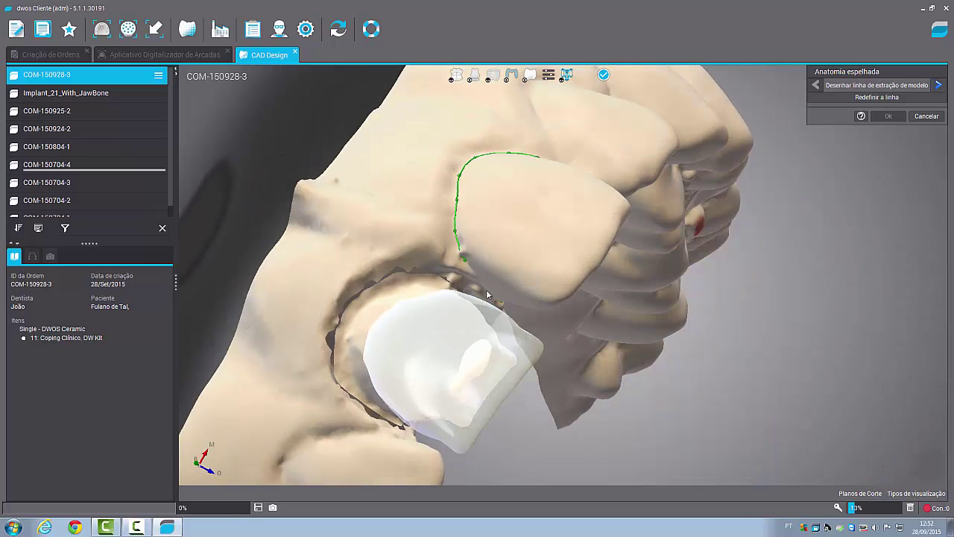
right_drag(486, 290, 438, 274)
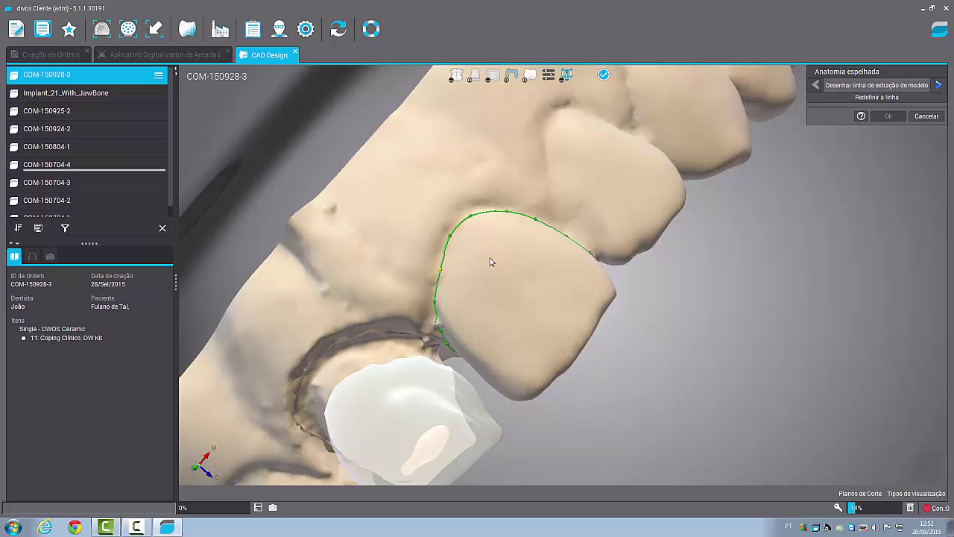
mouse_move(492, 261)
right_down()
mouse_move(764, 270)
mouse_move(615, 312)
right_up()
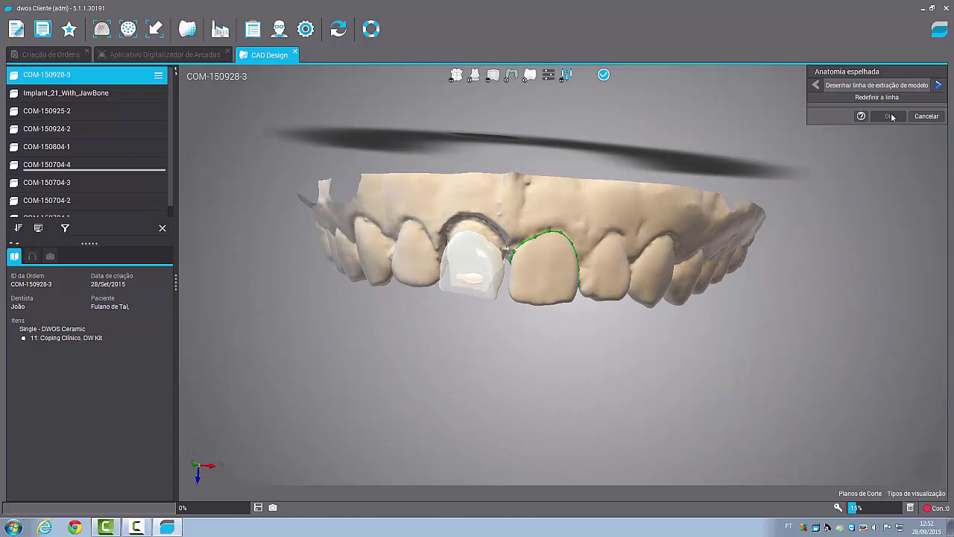
Step: Extract the mirrored anatomy and rotate it into the tooth 11 gap with the gizmo
click(940, 85)
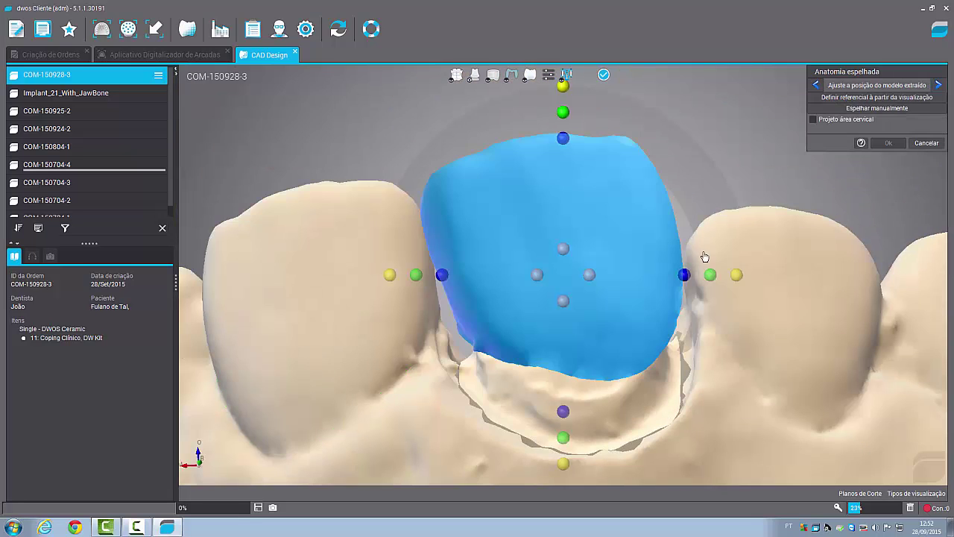
scroll(704, 257, down, 5)
mouse_move(714, 252)
right_down()
mouse_move(707, 293)
mouse_move(717, 316)
mouse_move(694, 231)
mouse_move(776, 190)
mouse_move(783, 288)
mouse_move(772, 301)
right_up()
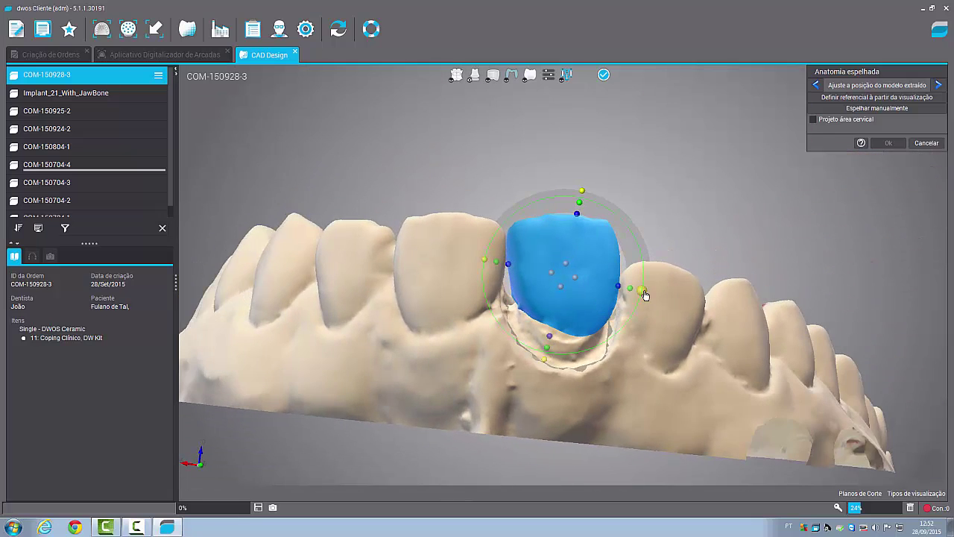
drag(641, 290, 640, 308)
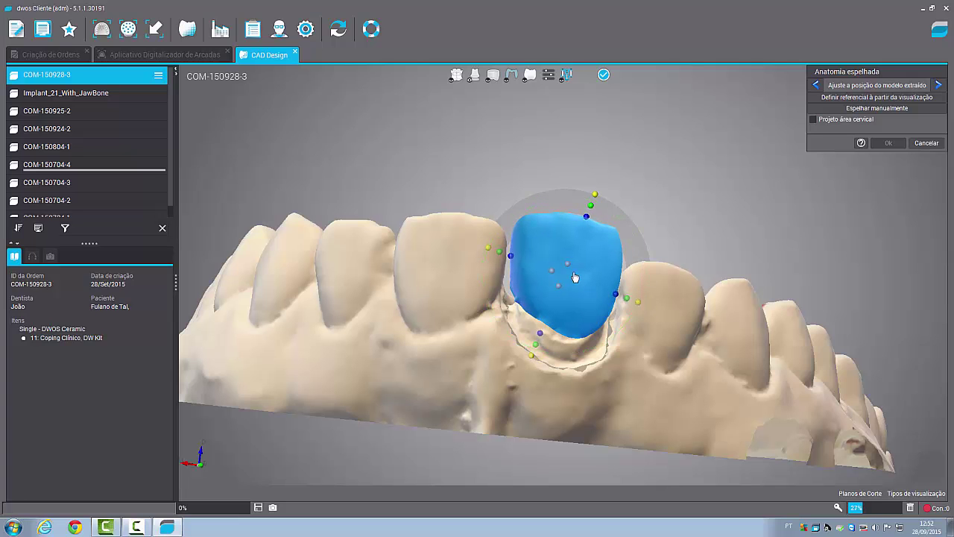
drag(571, 276, 564, 284)
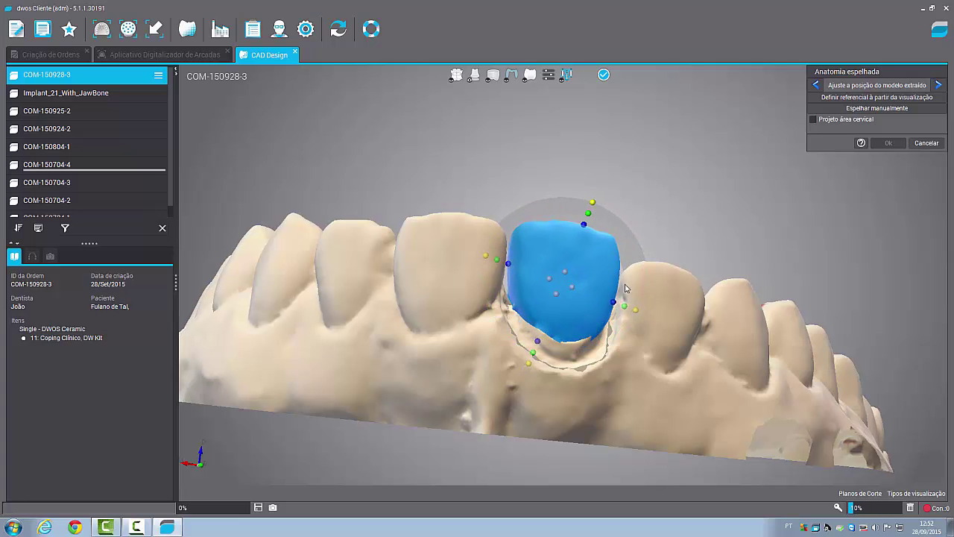
mouse_move(564, 283)
right_down()
mouse_move(621, 425)
mouse_move(599, 431)
right_up()
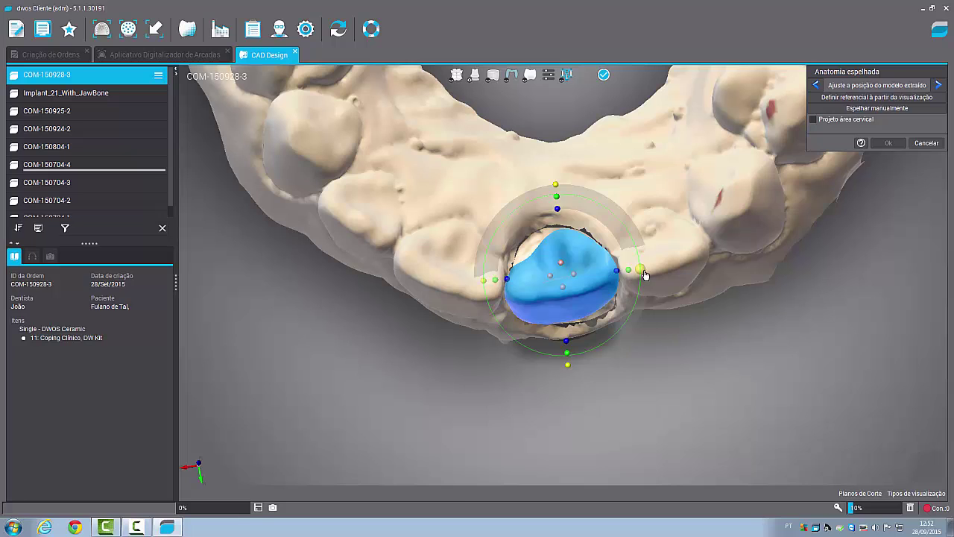
right_drag(630, 335, 687, 338)
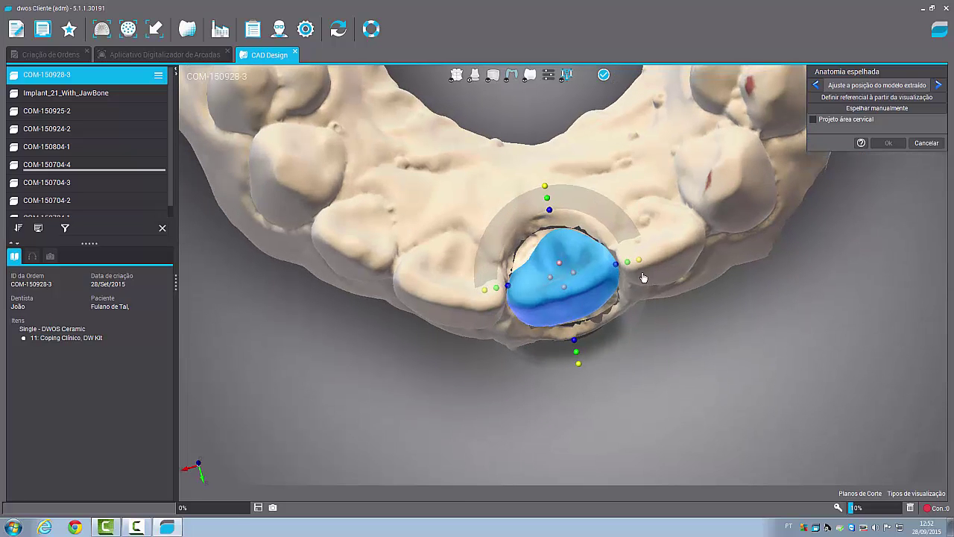
drag(639, 265, 626, 274)
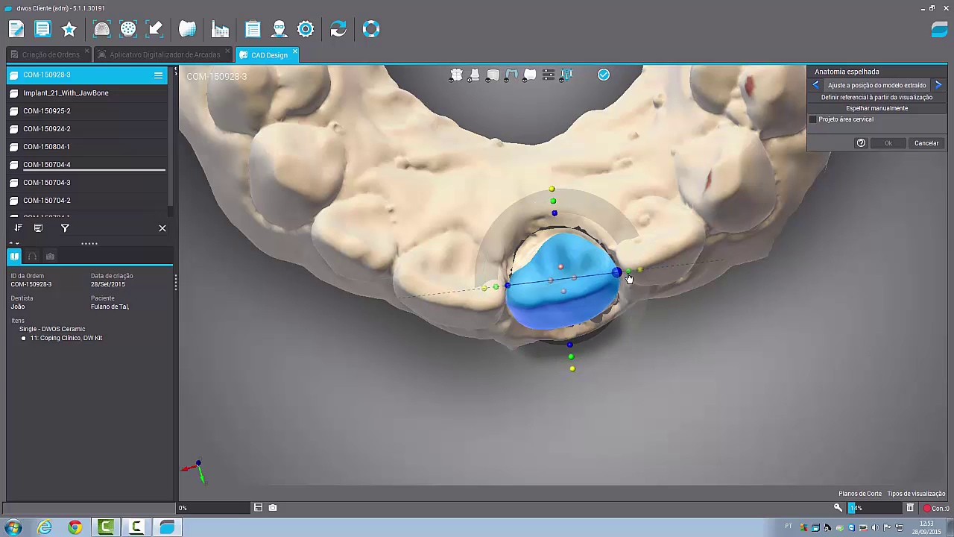
mouse_move(698, 325)
right_down()
mouse_move(750, 308)
mouse_move(707, 311)
right_up()
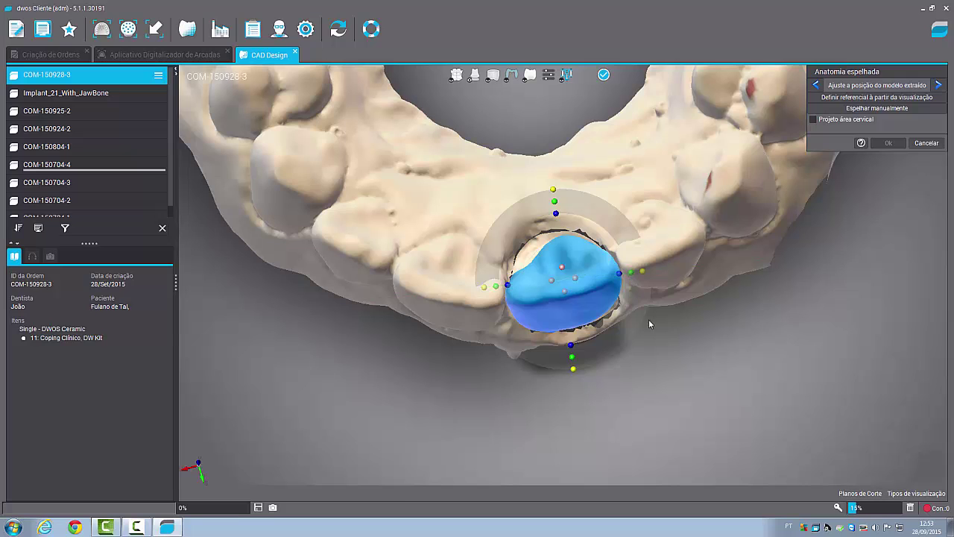
mouse_move(649, 319)
right_down()
mouse_move(616, 199)
mouse_move(724, 260)
mouse_move(681, 297)
mouse_move(643, 310)
right_up()
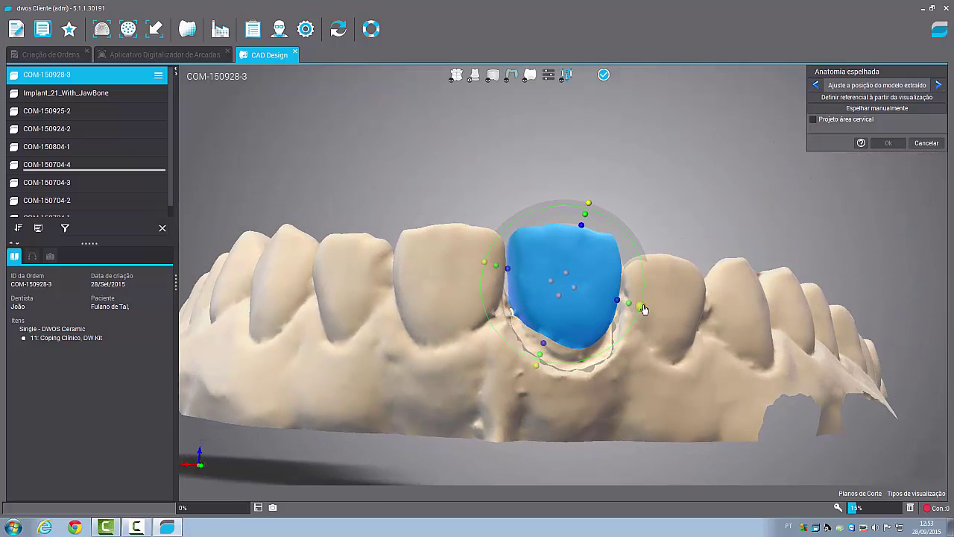
mouse_move(572, 289)
right_down()
mouse_move(657, 399)
mouse_move(745, 223)
mouse_move(819, 186)
right_up()
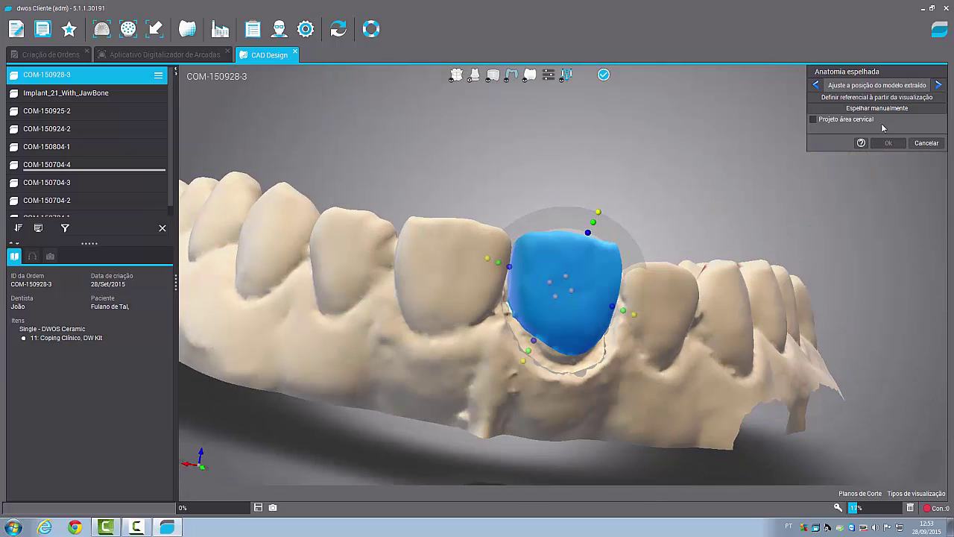
Step: Review the adapted white crown and accept the mirrored anatomy
click(938, 85)
mouse_move(701, 186)
right_down()
mouse_move(661, 345)
mouse_move(783, 228)
mouse_move(750, 281)
mouse_move(809, 344)
mouse_move(796, 354)
mouse_move(803, 331)
right_up()
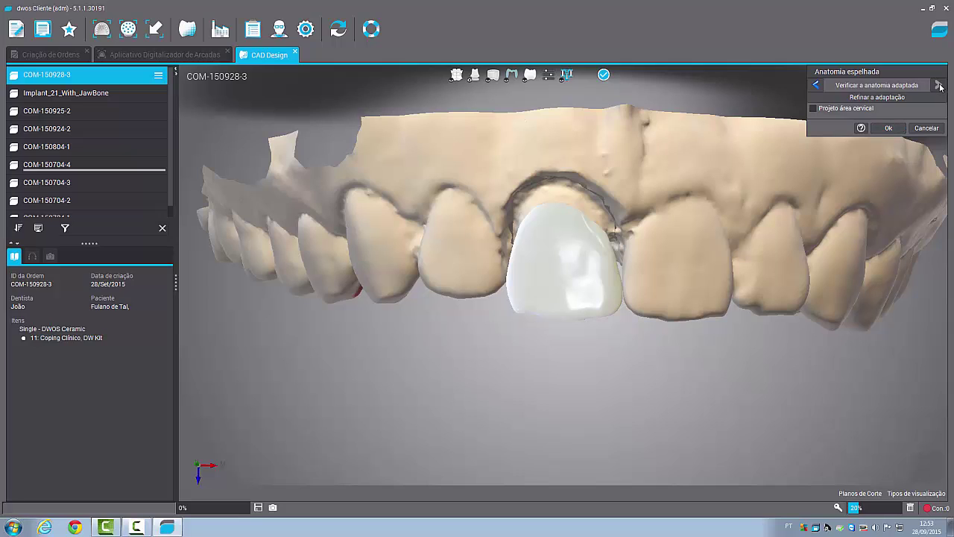
click(887, 129)
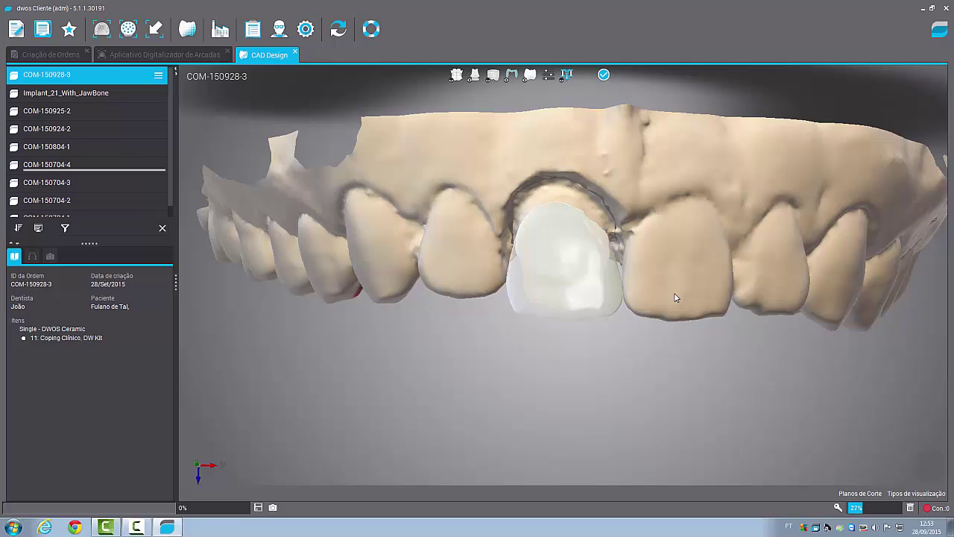
Step: Run Reajustar Oclusão on the tooth 11 crown with 0,1 mm thickness
mouse_move(675, 297)
middle_down()
mouse_move(668, 238)
mouse_move(649, 273)
mouse_move(673, 364)
mouse_move(570, 301)
mouse_move(617, 322)
mouse_move(595, 297)
middle_up()
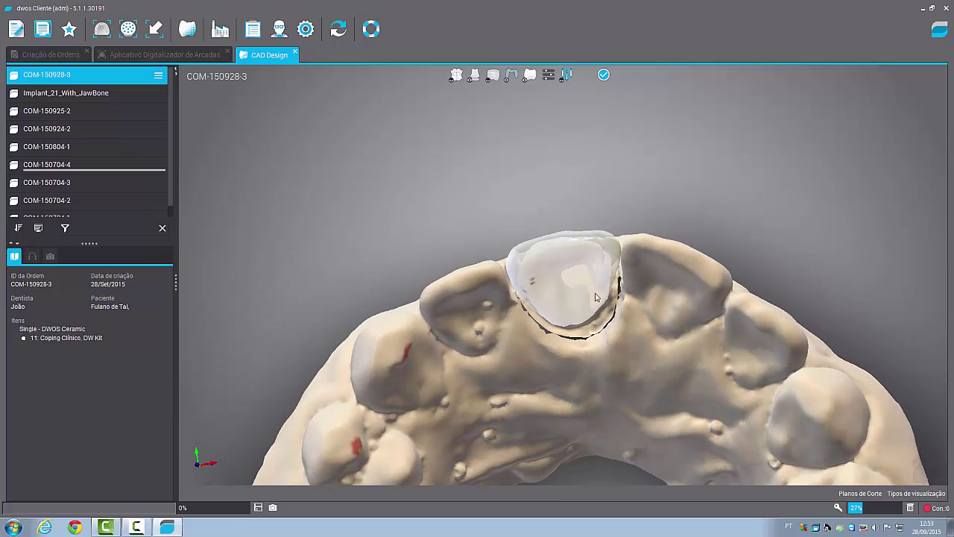
right_click(556, 282)
mouse_move(588, 302)
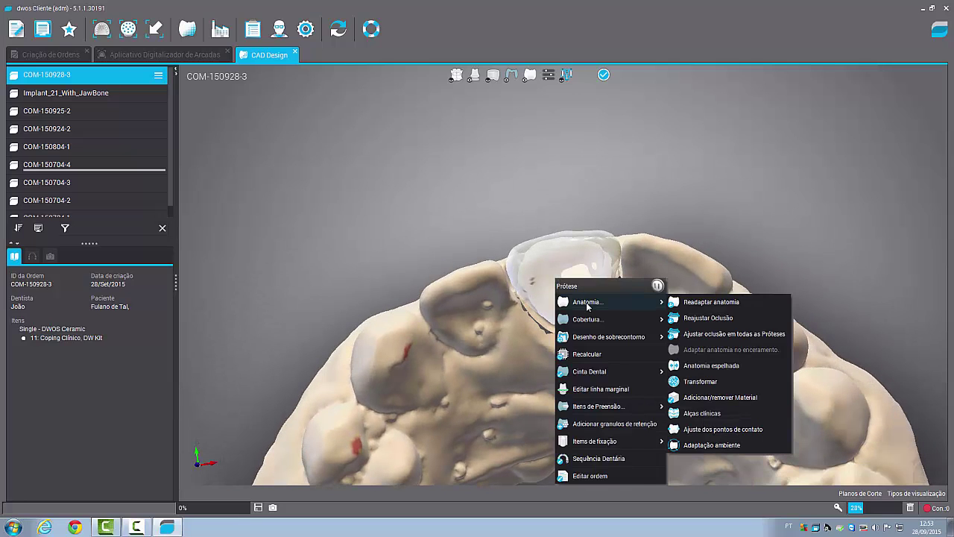
click(716, 320)
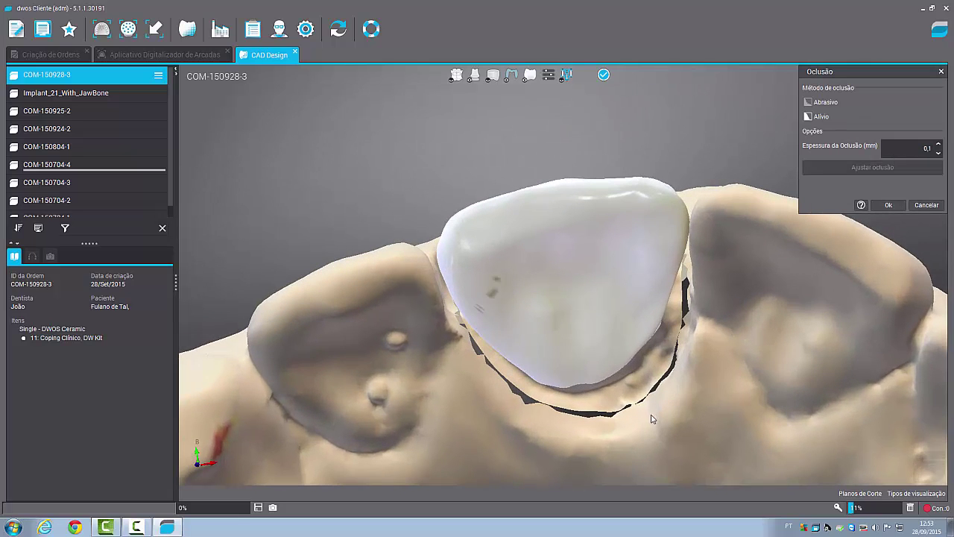
mouse_move(582, 417)
middle_down()
mouse_move(569, 315)
mouse_move(621, 511)
mouse_move(556, 292)
mouse_move(553, 340)
mouse_move(560, 286)
mouse_move(535, 132)
mouse_move(543, 97)
middle_up()
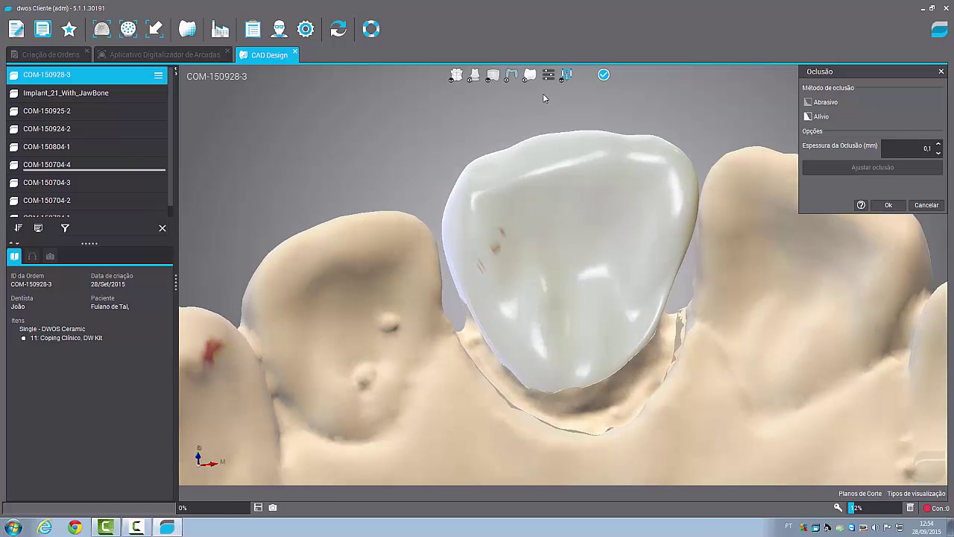
click(897, 201)
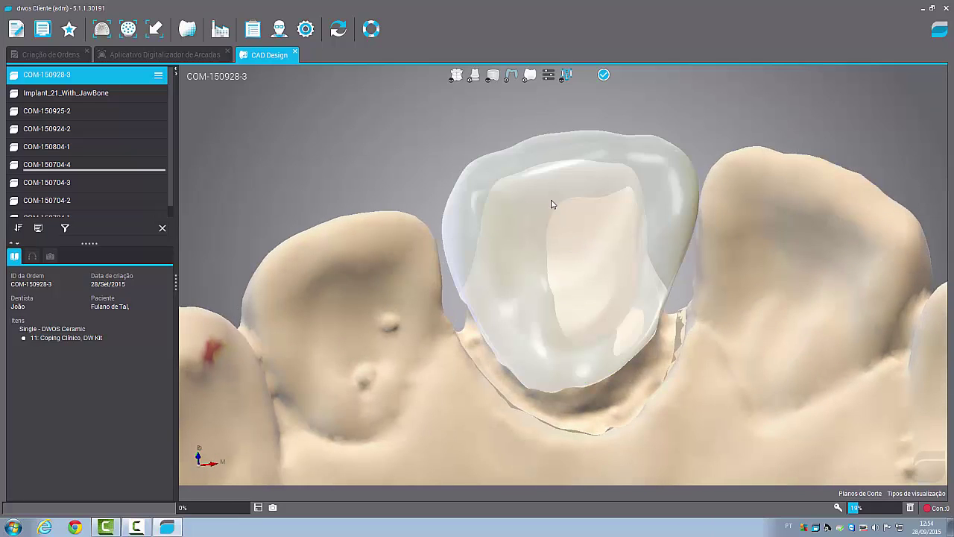
Step: Scale the crown wider mesiodistally with Anatomia > Transformar, then show the add/remove material tools
right_click(544, 222)
mouse_move(589, 242)
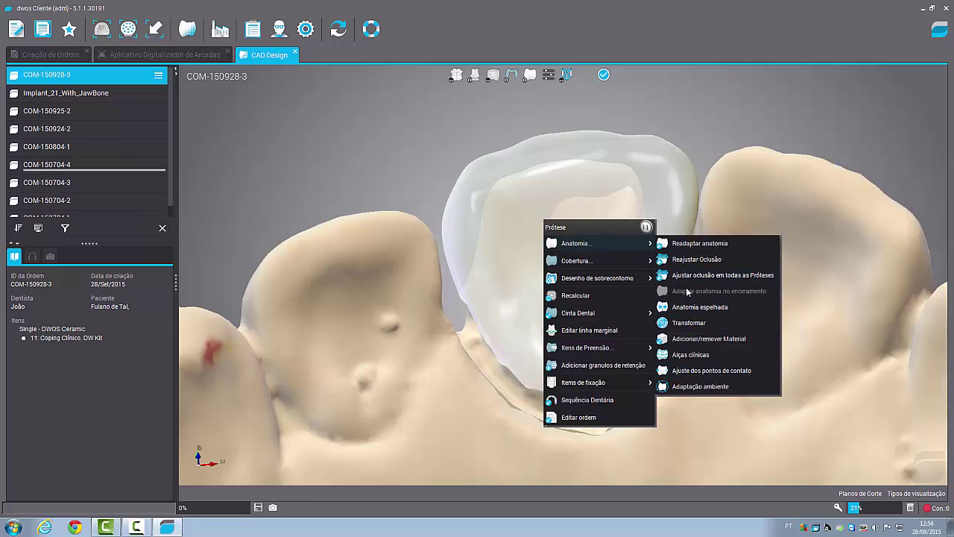
click(690, 324)
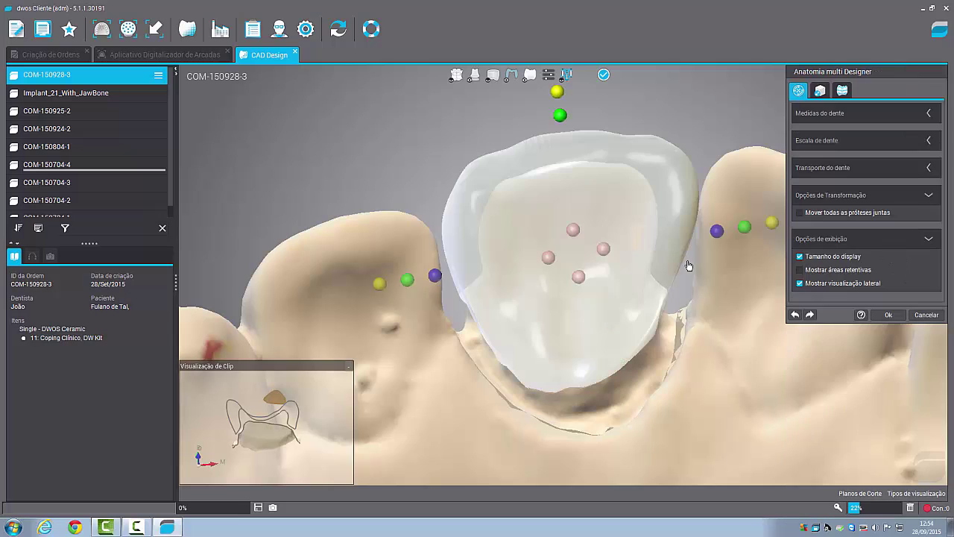
right_drag(728, 326, 729, 403)
drag(406, 288, 395, 292)
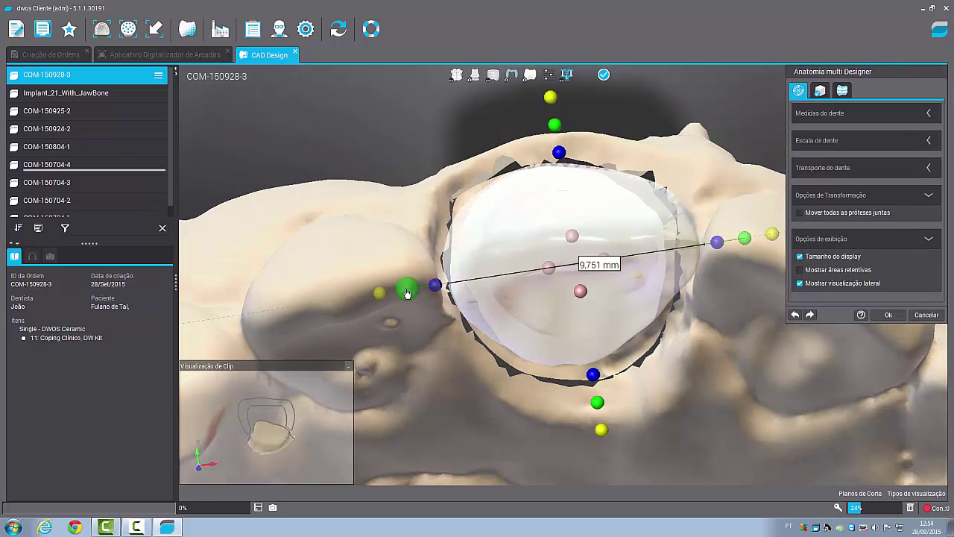
mouse_move(634, 336)
right_down()
mouse_move(637, 263)
mouse_move(630, 450)
mouse_move(604, 494)
mouse_move(666, 263)
right_up()
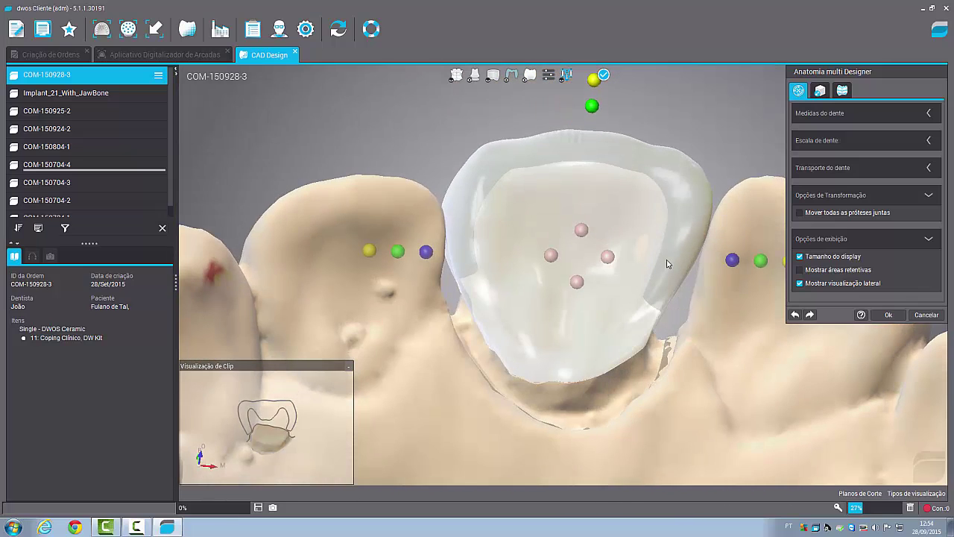
click(820, 92)
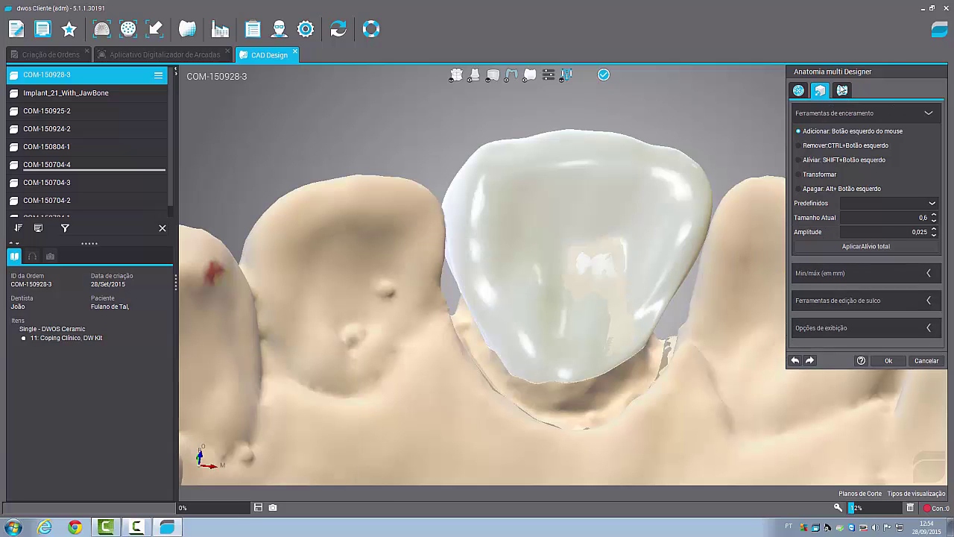
Step: Bring up the Edição de anatomia outline handles and inspect the tooth 11 crown from several angles
click(841, 90)
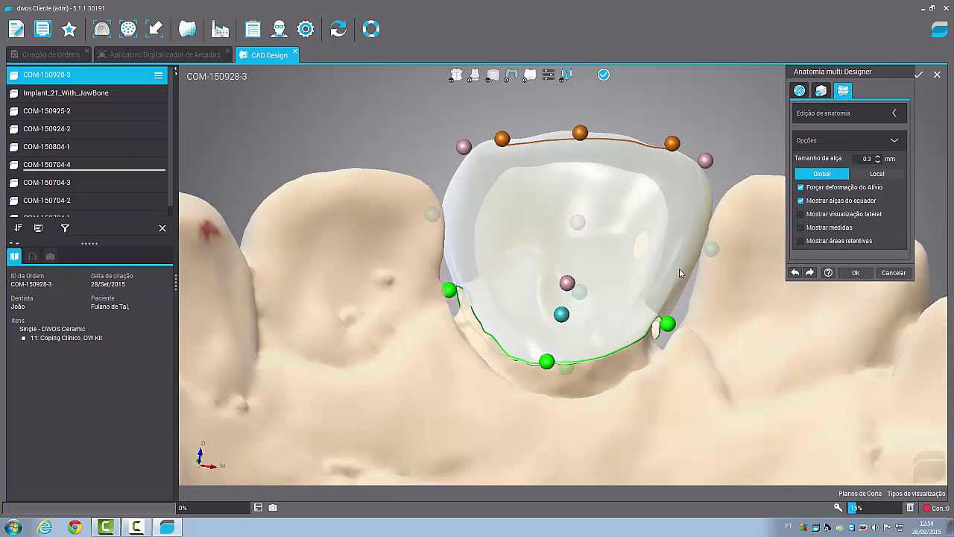
mouse_move(679, 268)
right_down()
mouse_move(691, 325)
mouse_move(494, 330)
mouse_move(539, 324)
mouse_move(442, 338)
right_up()
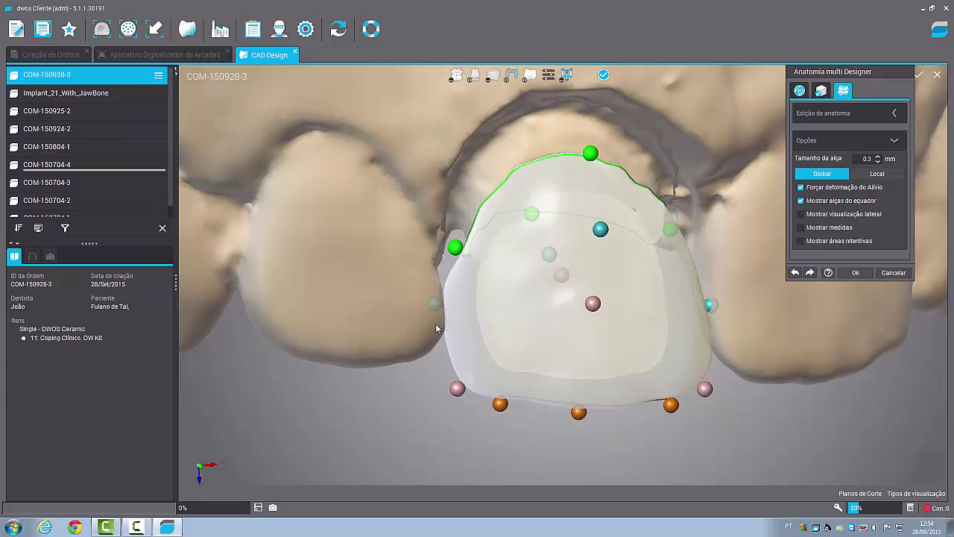
middle_drag(437, 328, 678, 327)
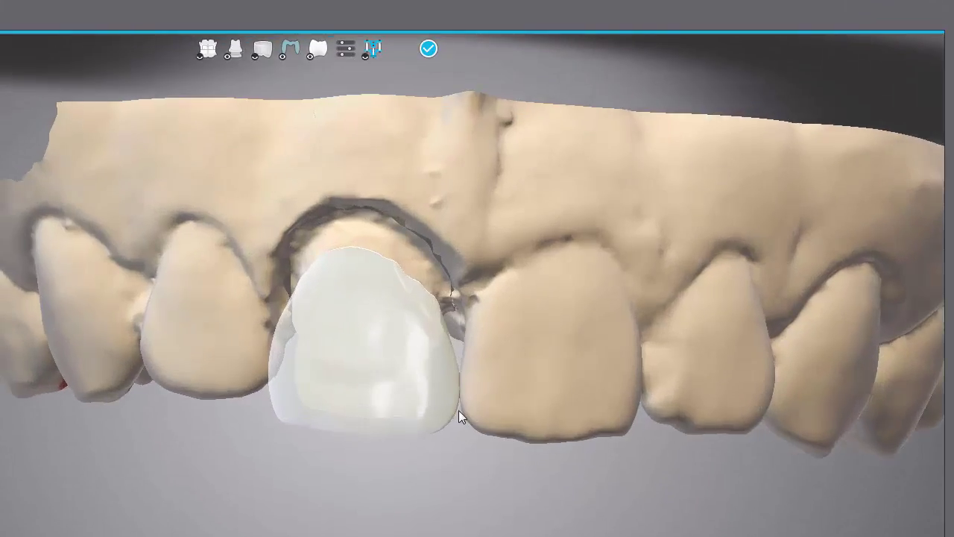
Step: Inspect the tooth 11 crown from all sides, then show the upper jaw over the lower arch
mouse_move(460, 415)
right_down()
mouse_move(438, 196)
mouse_move(432, 219)
mouse_move(457, 462)
mouse_move(620, 519)
mouse_move(483, 386)
right_up()
mouse_move(256, 193)
right_down()
mouse_move(363, 359)
mouse_move(419, 146)
mouse_move(415, 408)
mouse_move(386, 484)
right_up()
scroll(386, 478, down, 3)
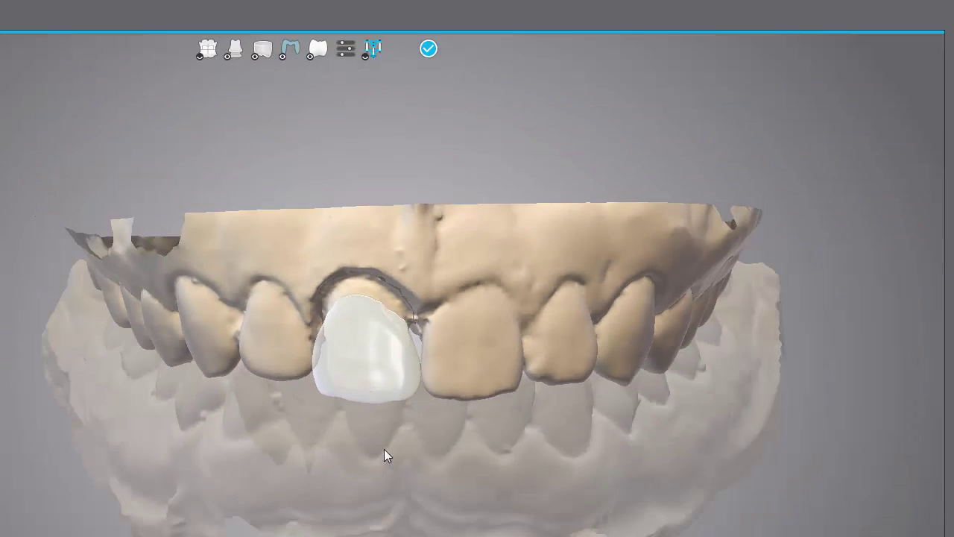
scroll(384, 448, down, 2)
scroll(379, 392, up, 1)
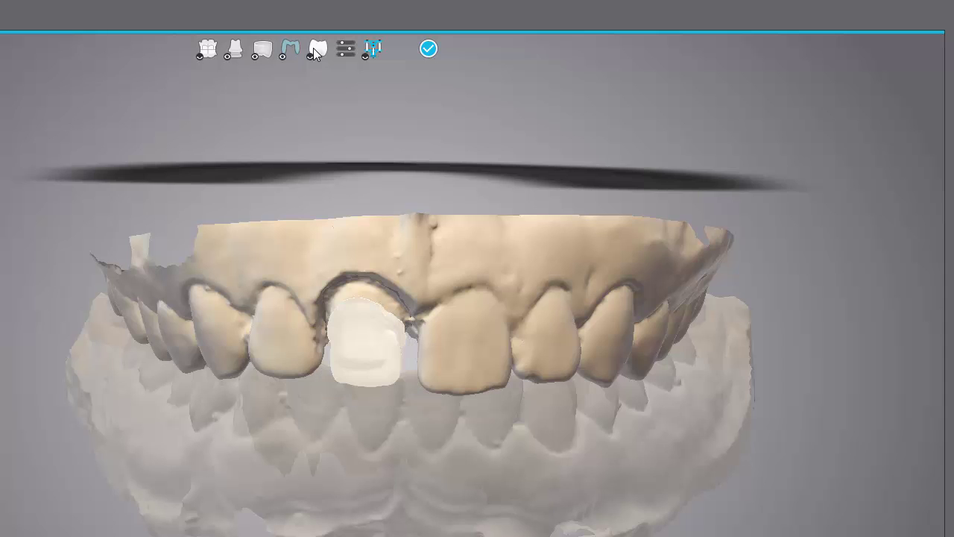
mouse_move(479, 357)
right_down()
mouse_move(720, 358)
mouse_move(442, 336)
right_up()
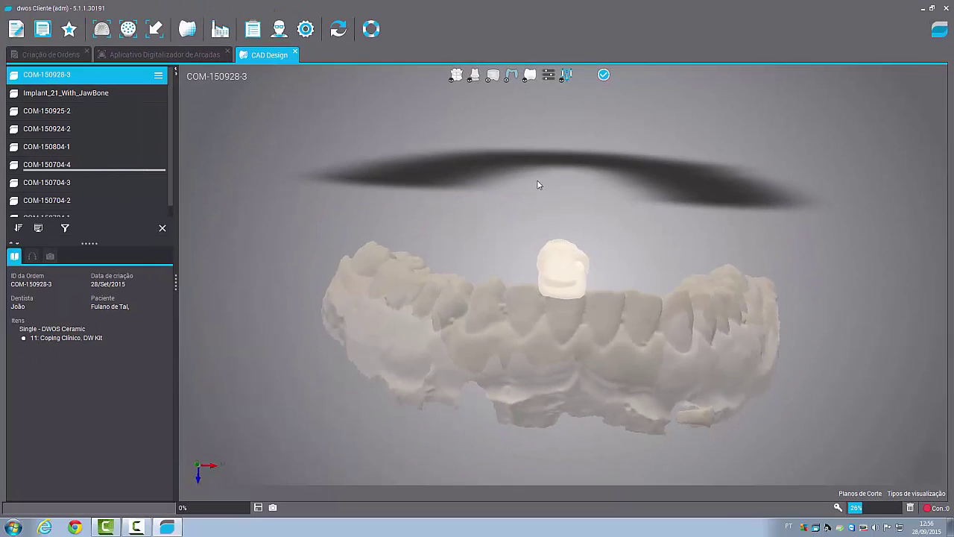
mouse_move(537, 183)
right_down()
mouse_move(558, 368)
mouse_move(558, 164)
mouse_move(571, 283)
mouse_move(802, 333)
mouse_move(936, 345)
mouse_move(305, 356)
mouse_move(566, 366)
mouse_move(612, 349)
right_up()
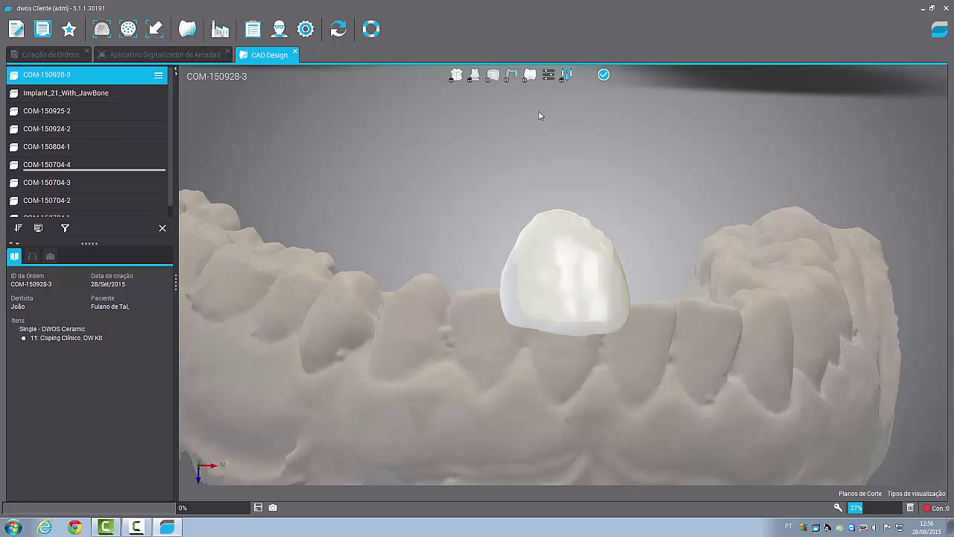
mouse_move(539, 115)
right_down()
mouse_move(522, 401)
mouse_move(543, 155)
mouse_move(541, 173)
right_up()
click(473, 78)
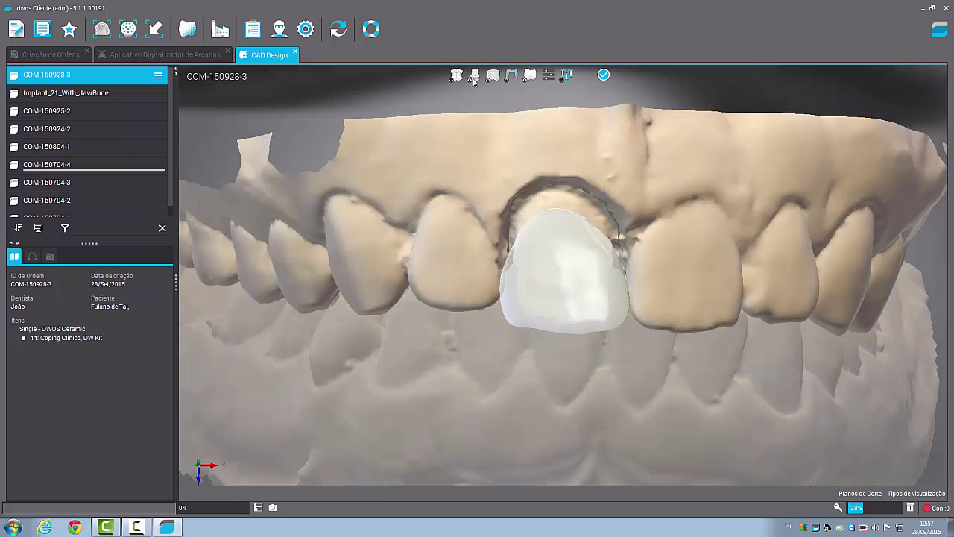
scroll(610, 195, down, 3)
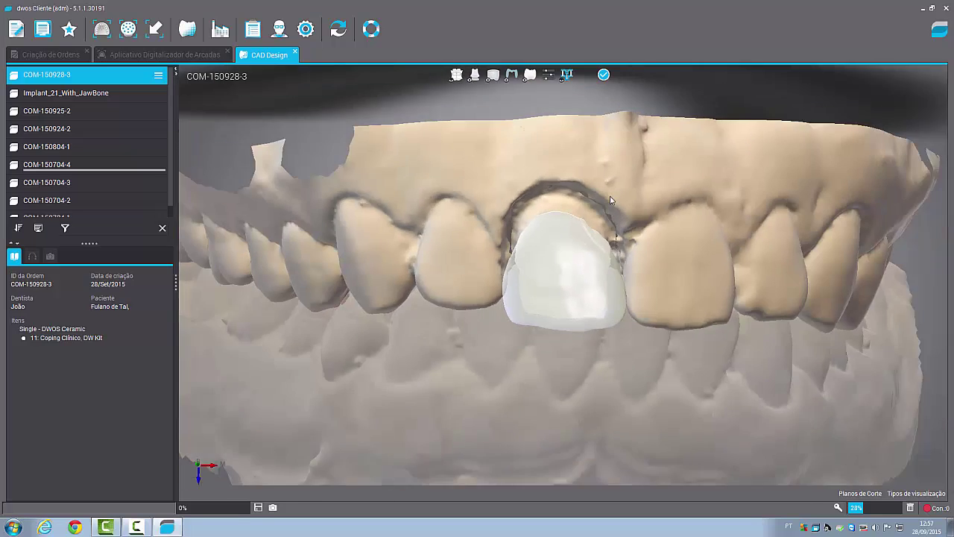
scroll(588, 171, down, 3)
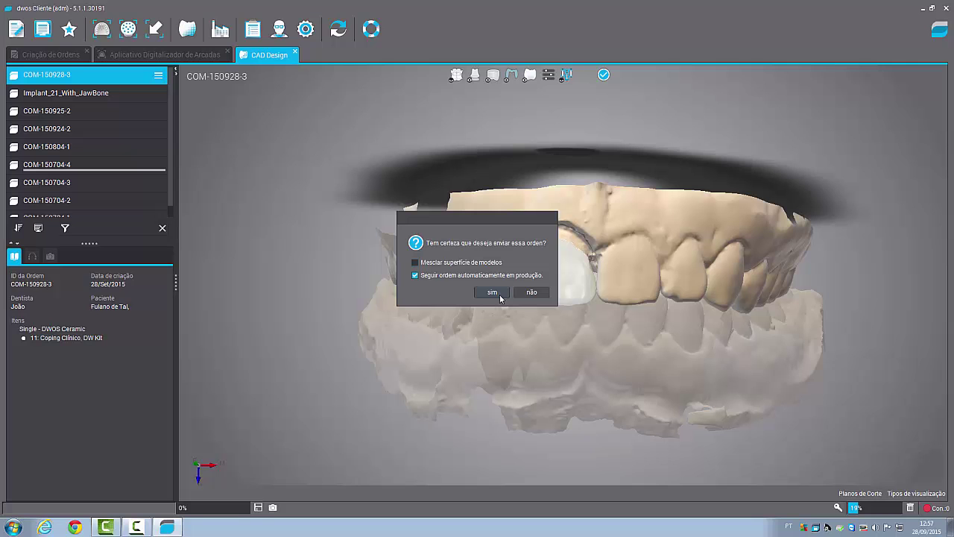
Step: Confirm sending the tooth 11 order, keeping automatic production follow-up enabled
click(498, 293)
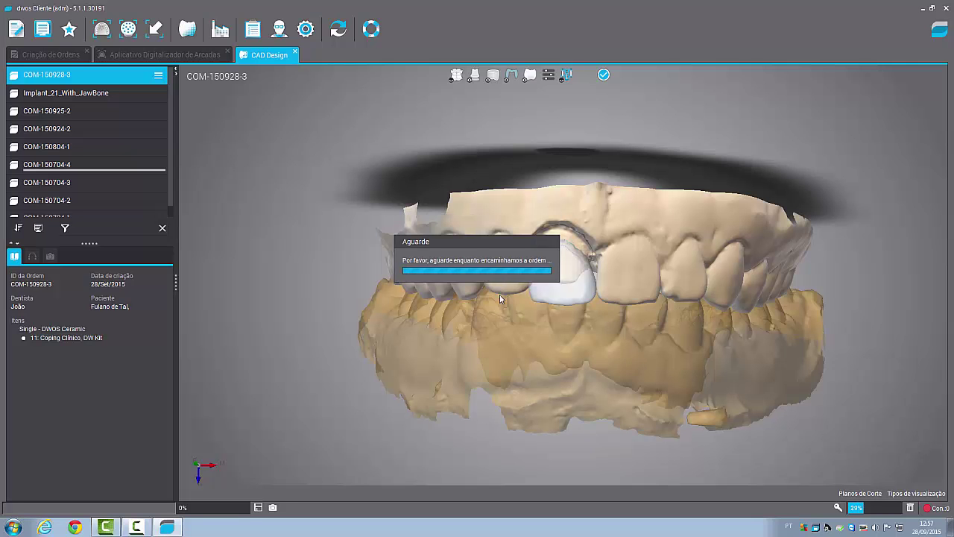